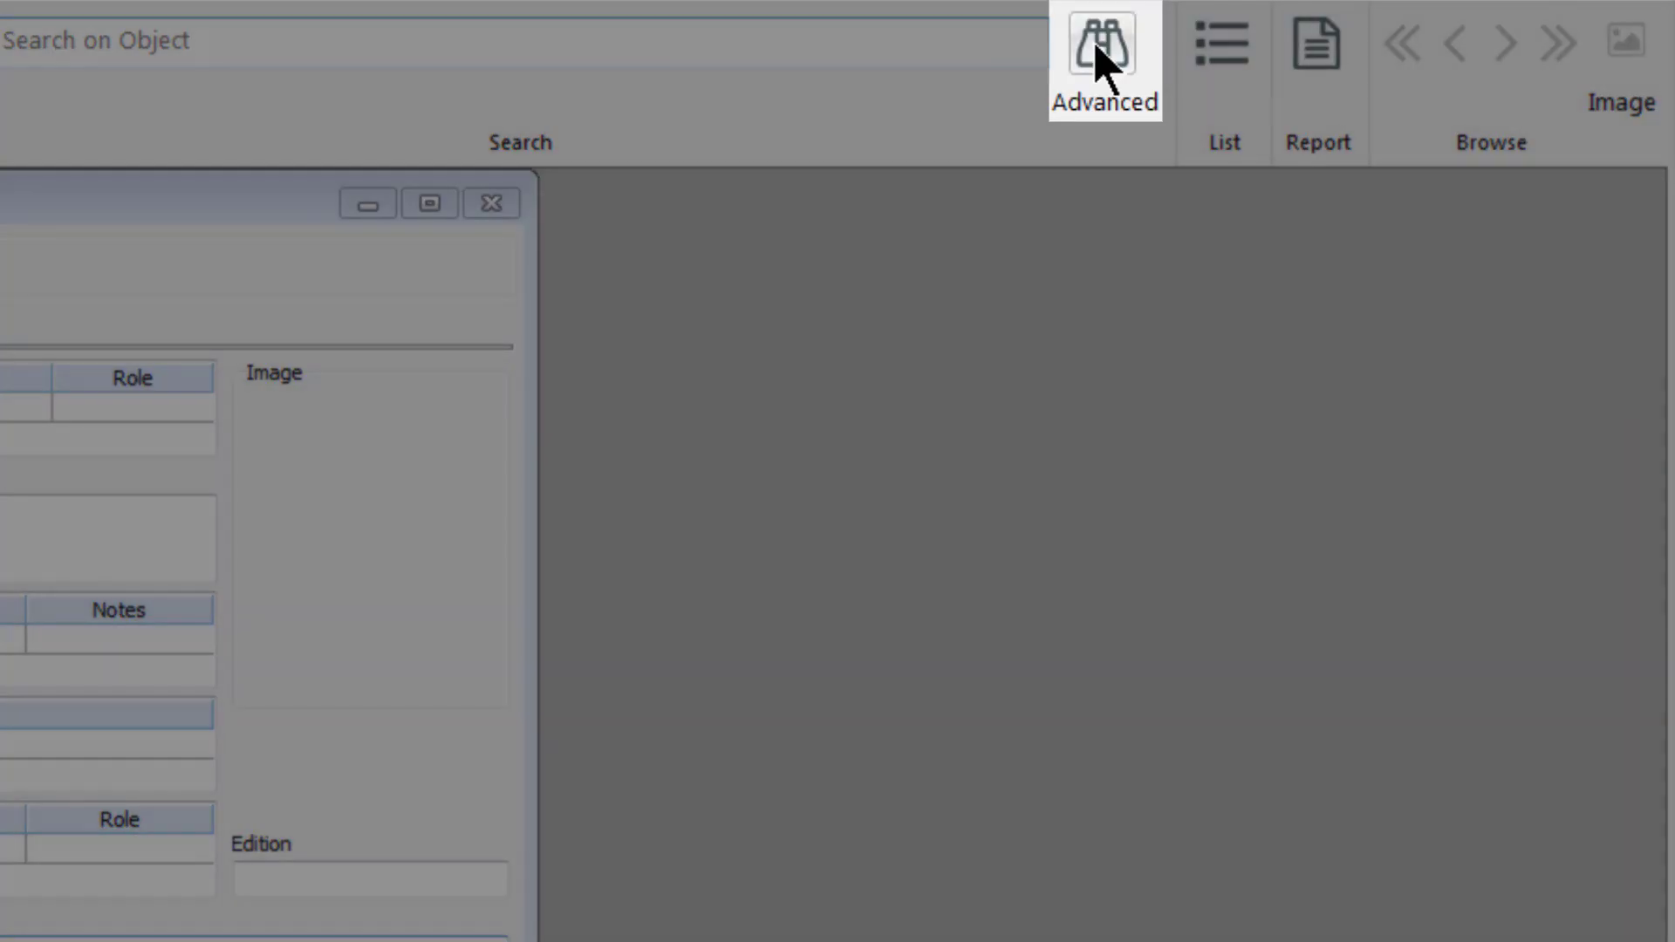
Start an advanced object search on Production Place and look up New Zealand place terms.
{"action": "left_click", "coordinate": [1102, 50]}
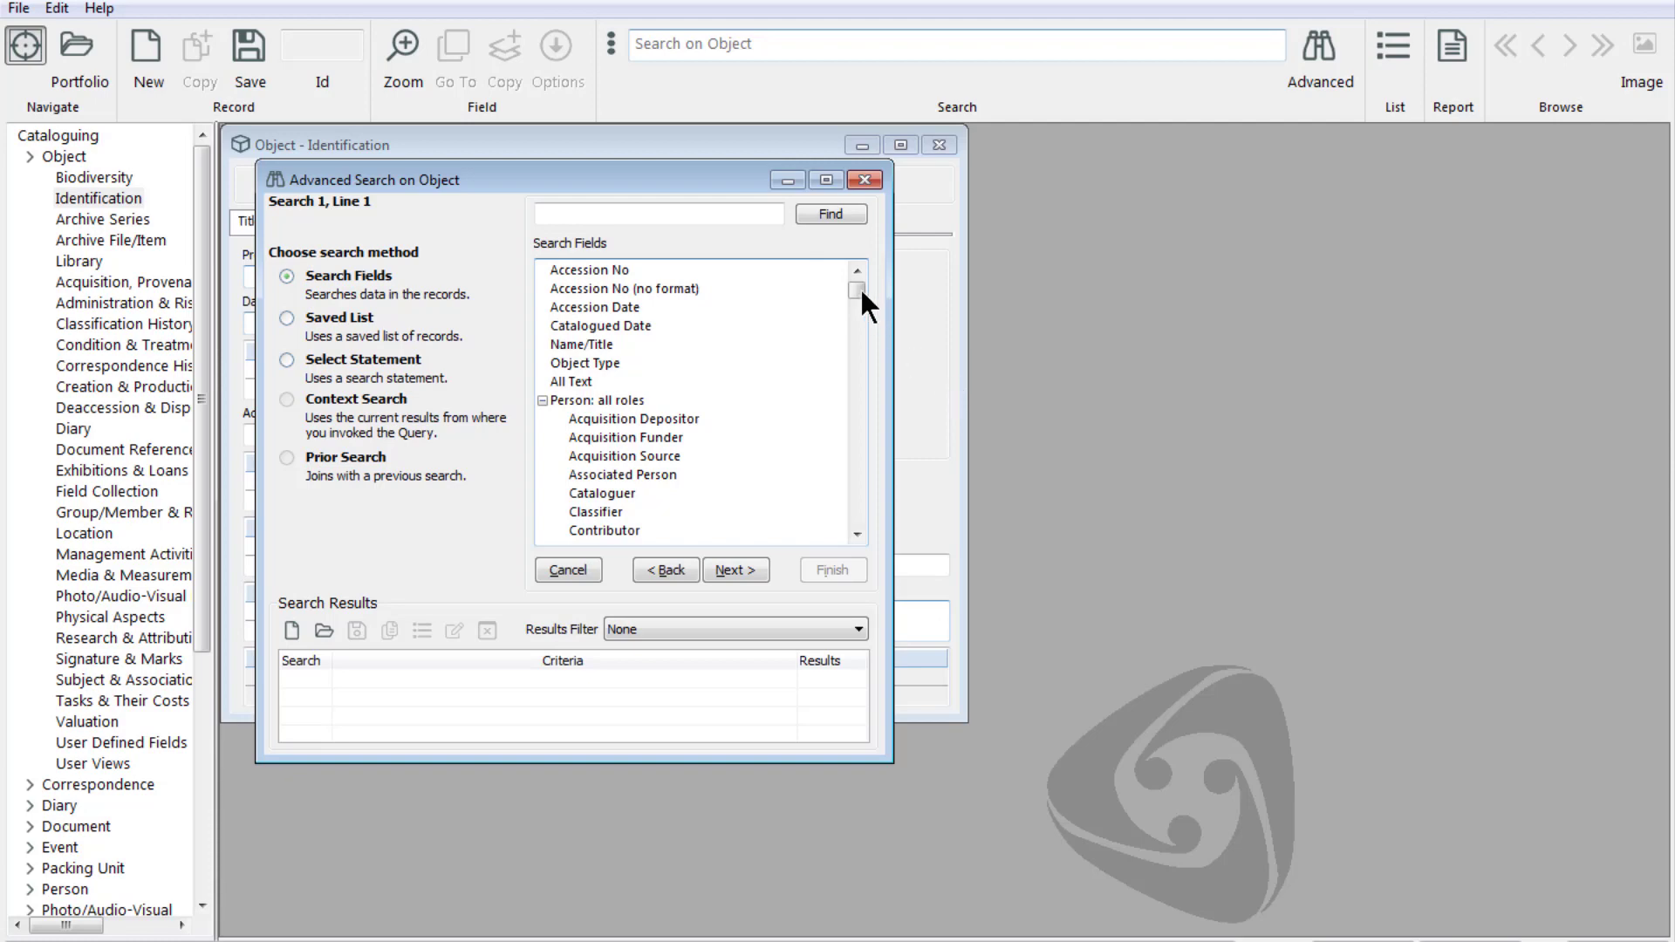
{"action": "left_click_drag", "start_coordinate": [859, 285], "coordinate": [849, 415]}
{"action": "left_click", "coordinate": [651, 511]}
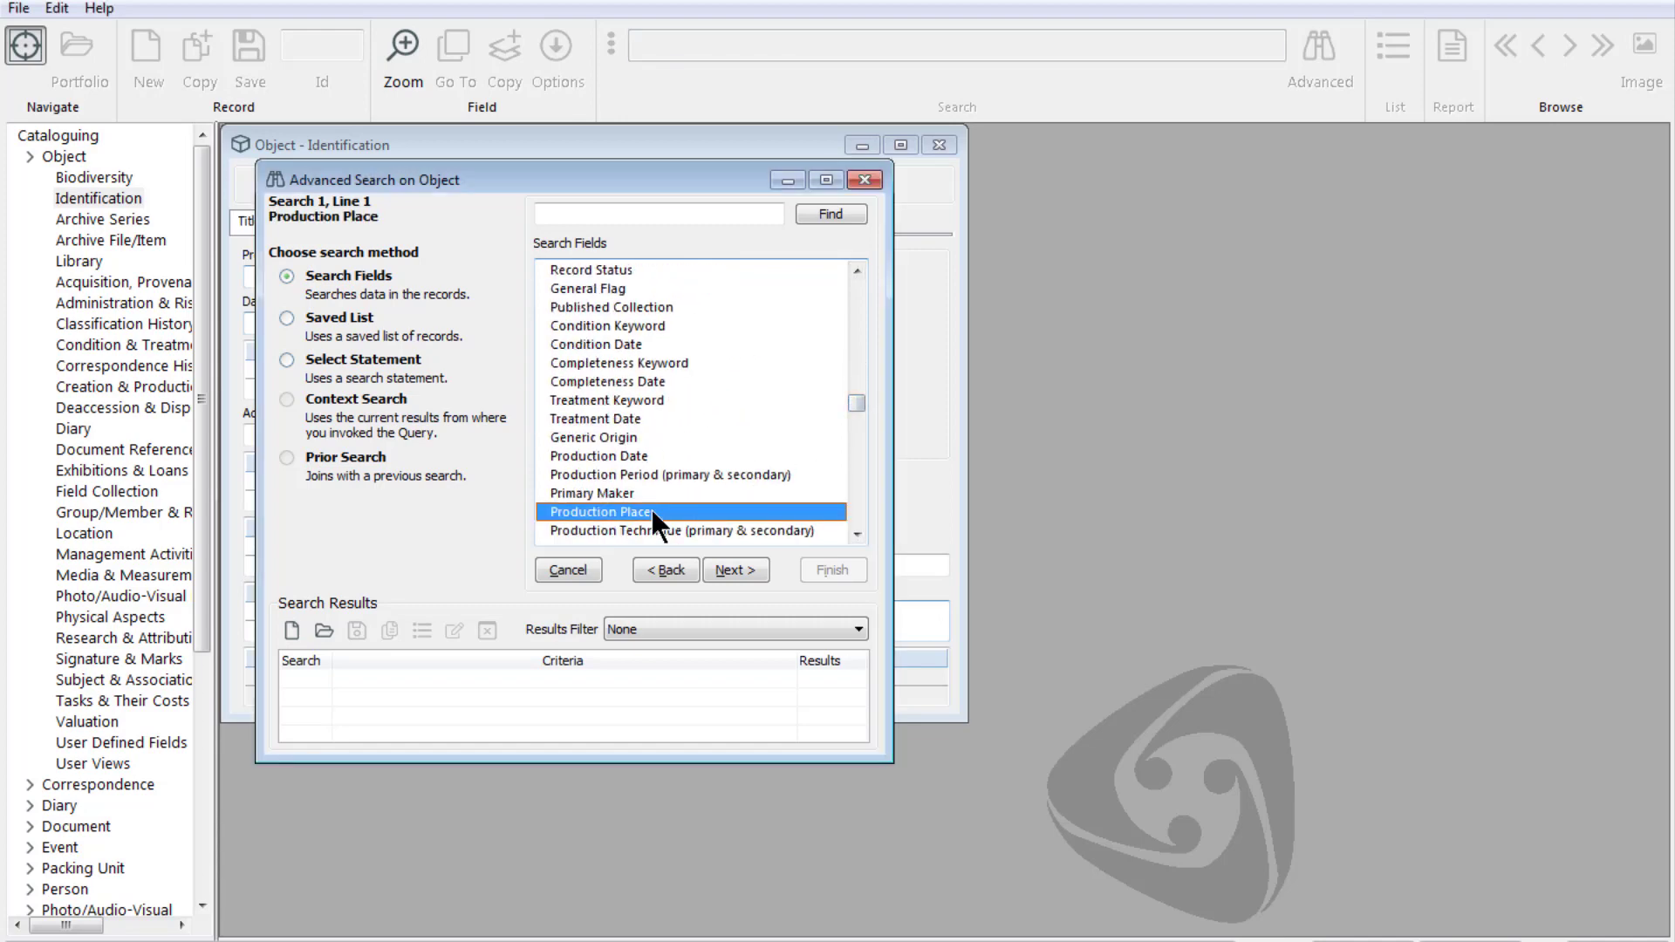
{"action": "left_click", "coordinate": [728, 577]}
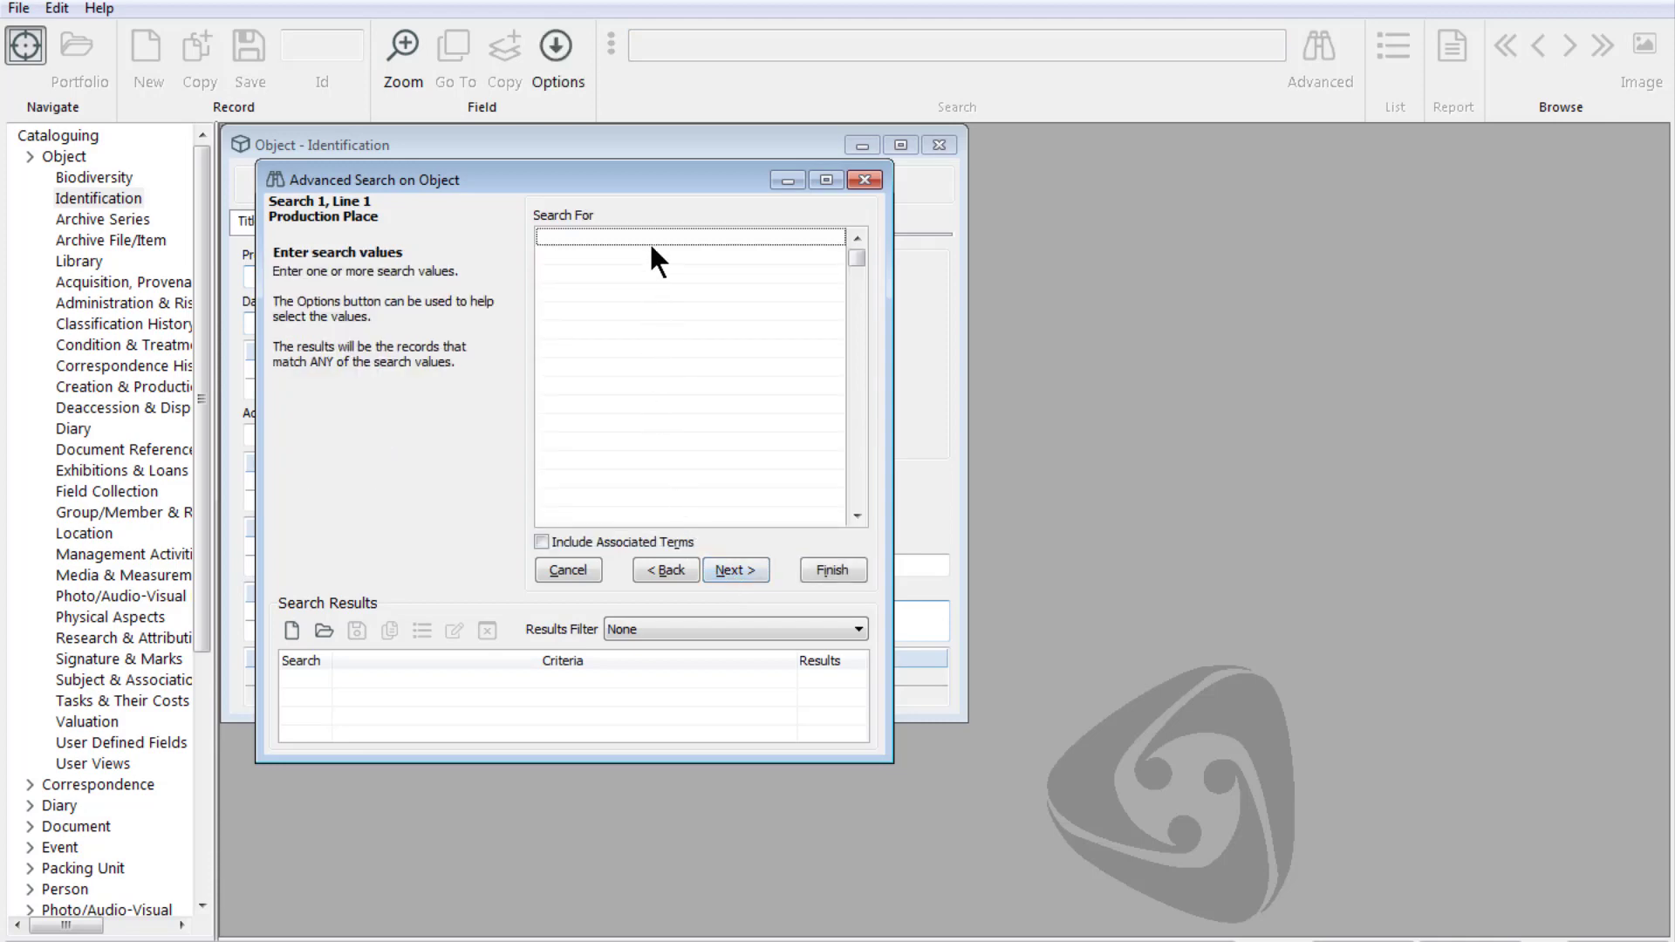
{"action": "type", "text": "new ze"}
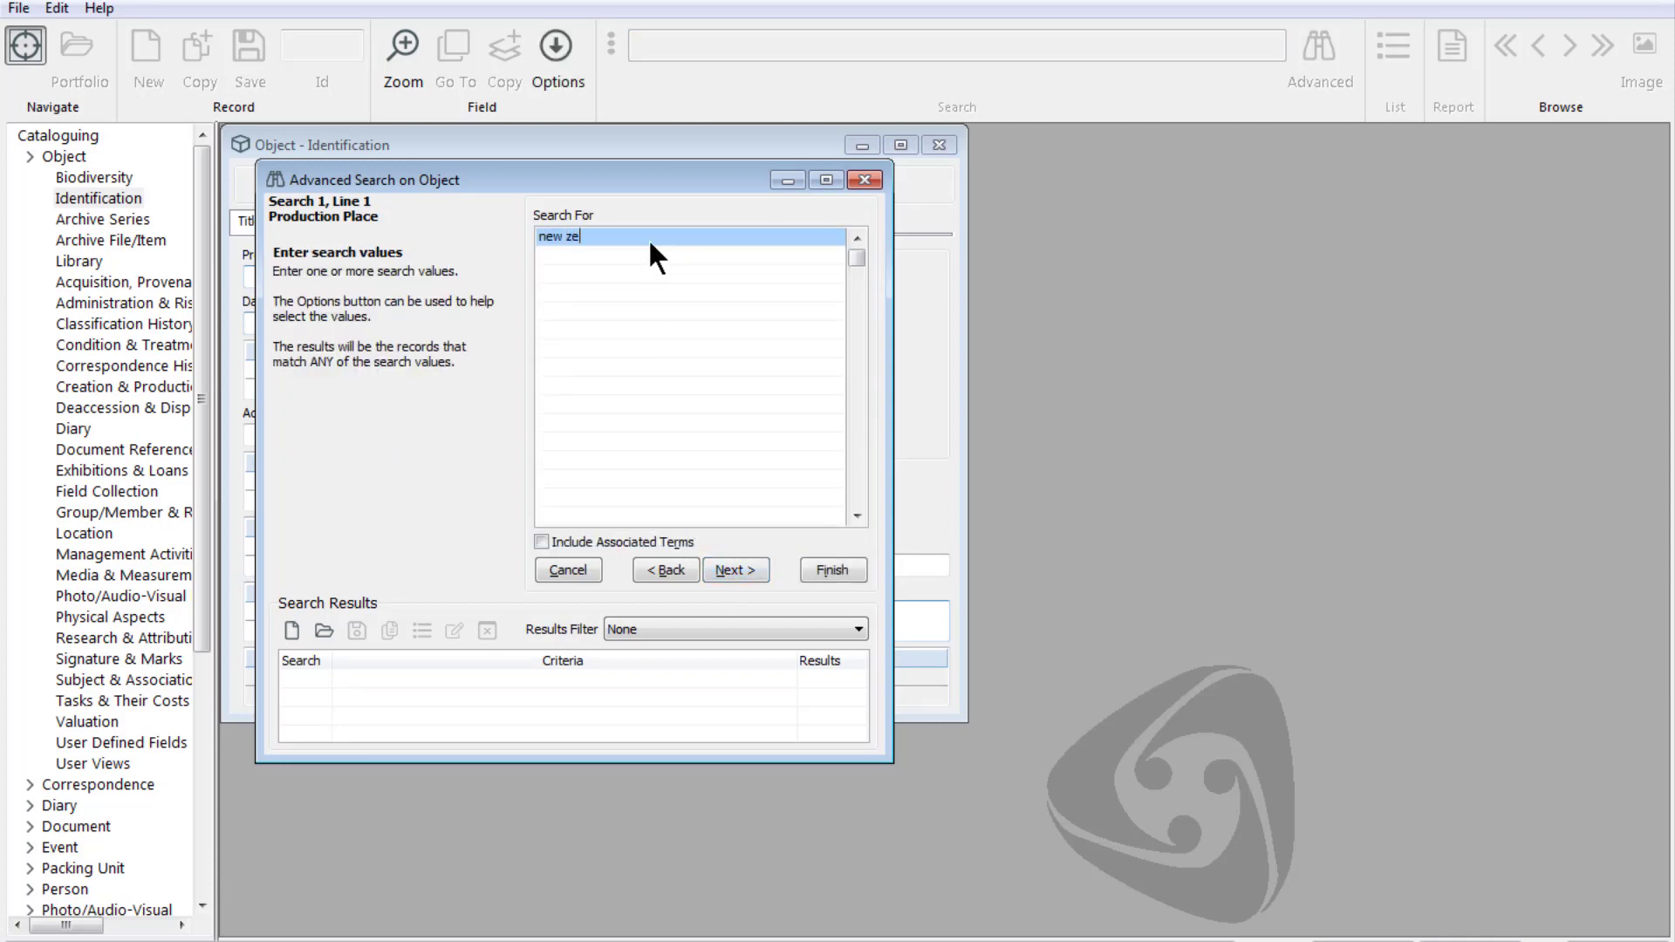
{"action": "type", "text": "aland"}
{"action": "key", "text": "Tab"}
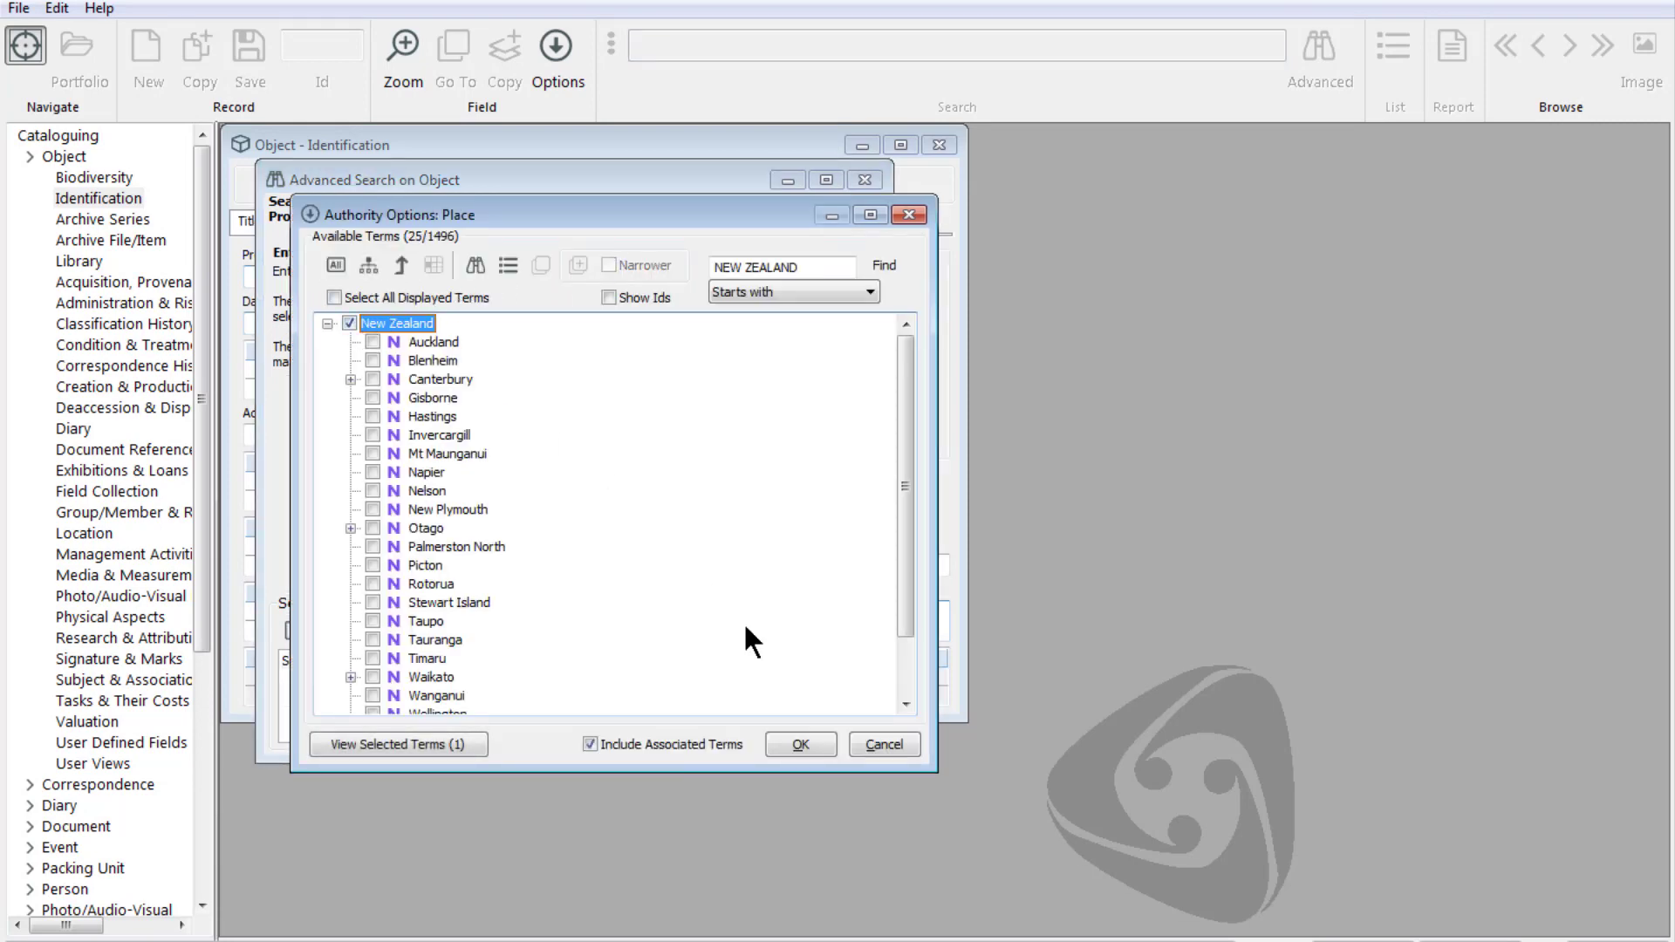
Accept New Zealand with its associated places and run the search to view the 31 results.
{"action": "left_click", "coordinate": [801, 743]}
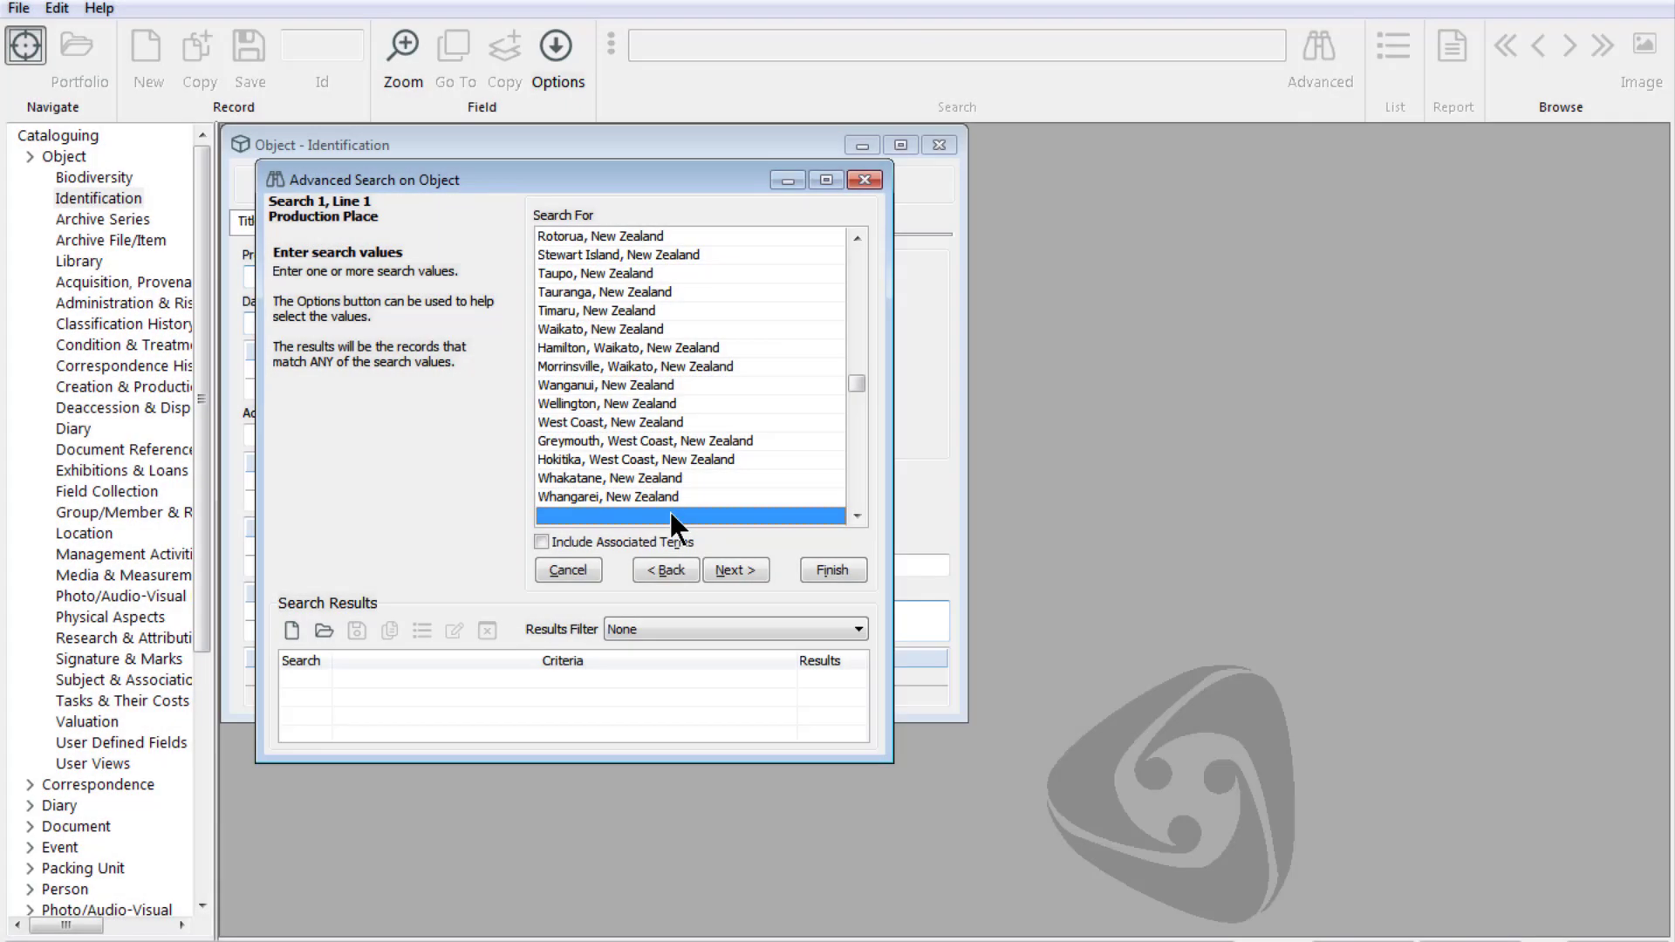
{"action": "left_click", "coordinate": [733, 571]}
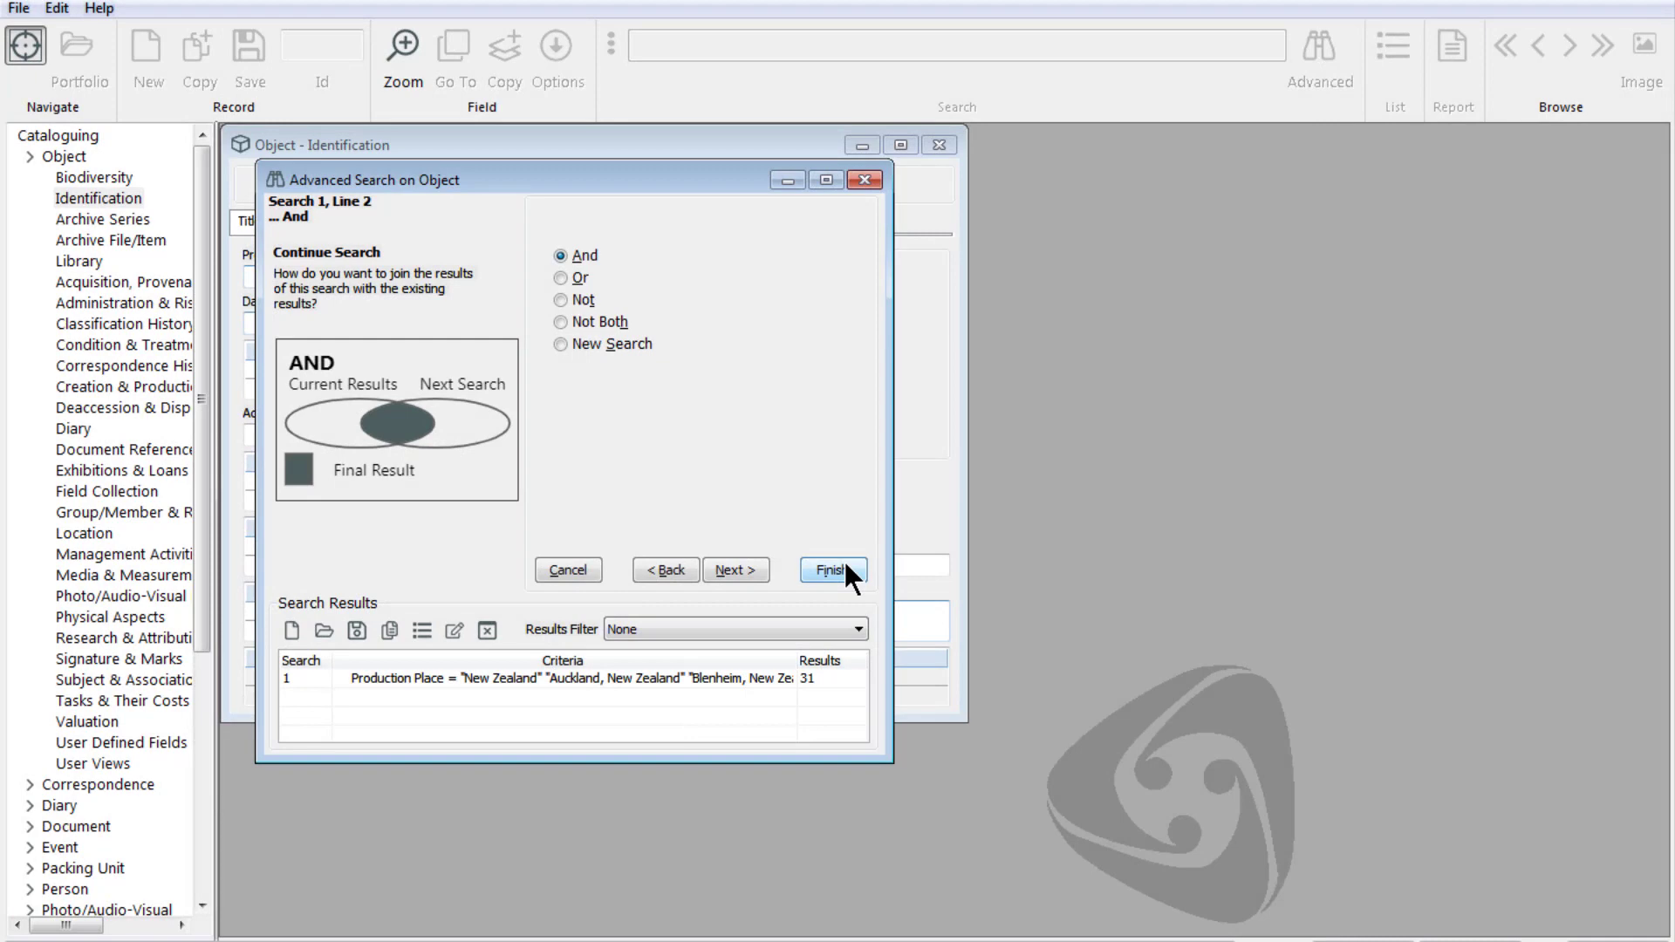
{"action": "left_click", "coordinate": [844, 561]}
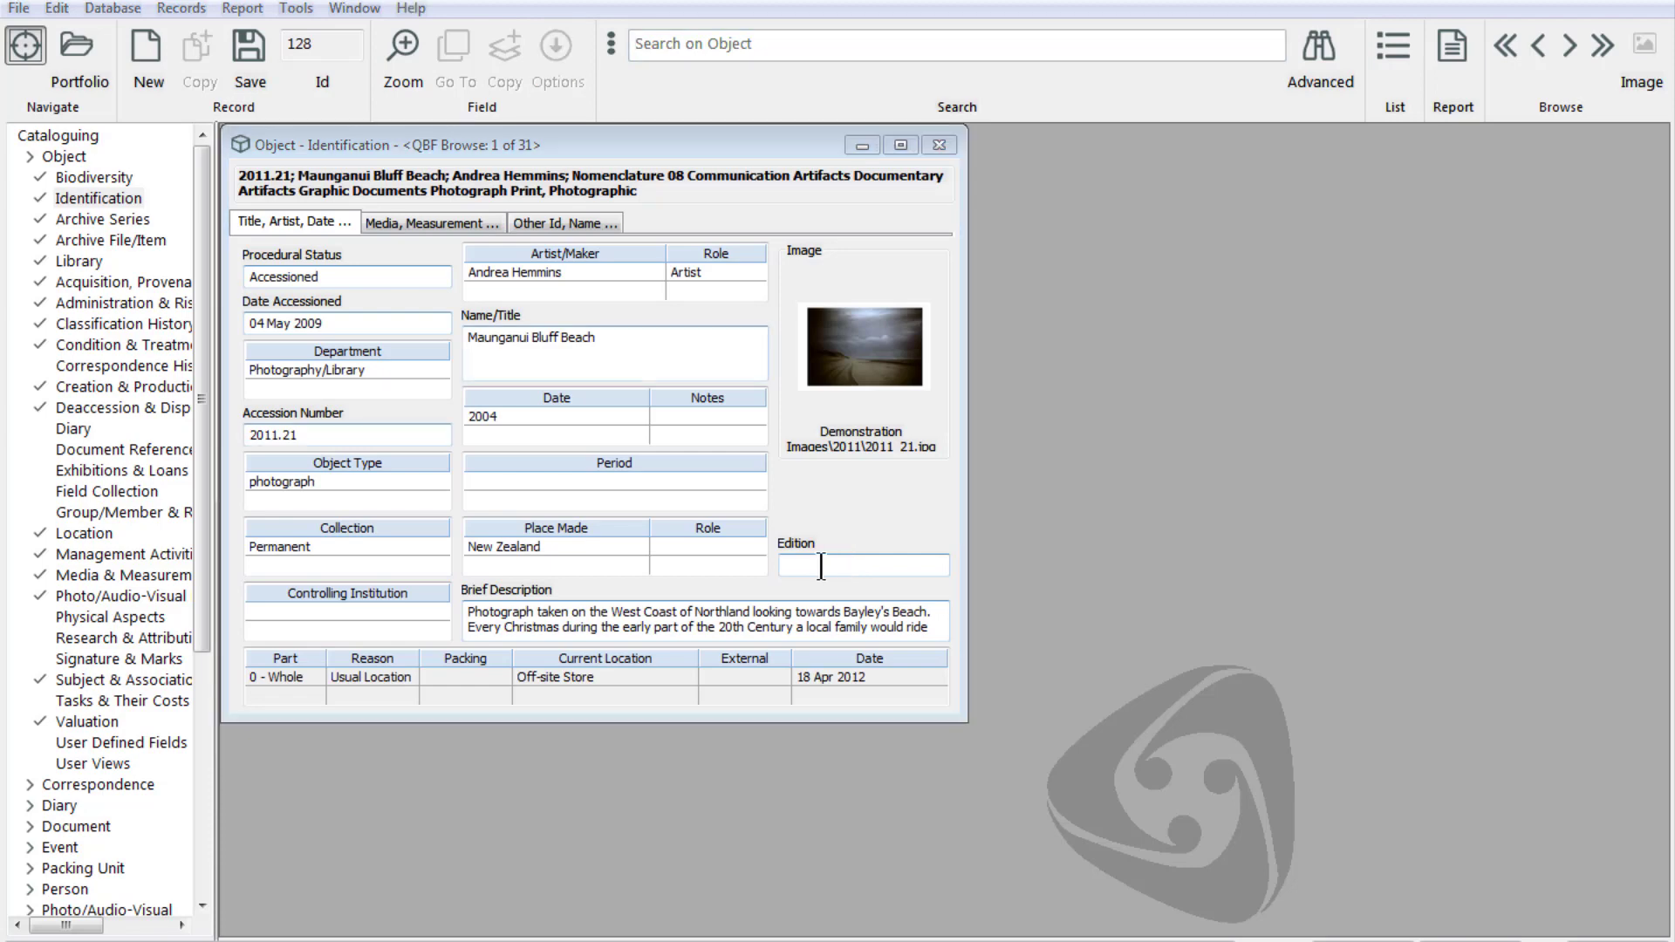
Cancel a started All Text search, then inspect the Name/Title and Edition fields.
{"action": "left_click", "coordinate": [1316, 52]}
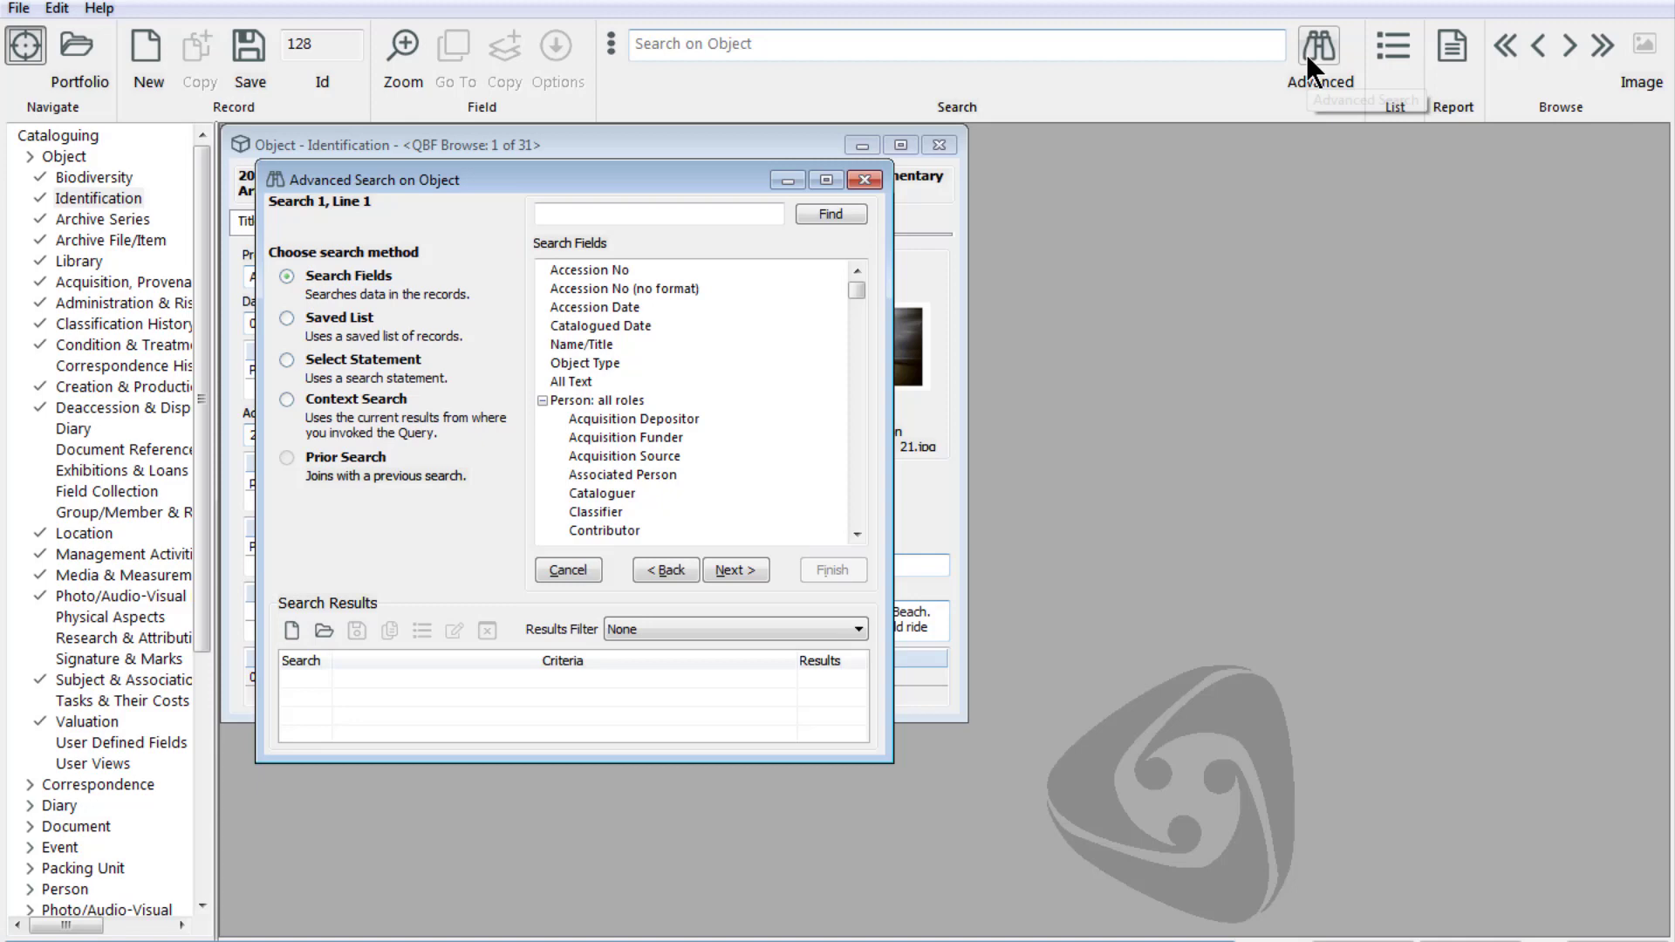
{"action": "left_click", "coordinate": [675, 381]}
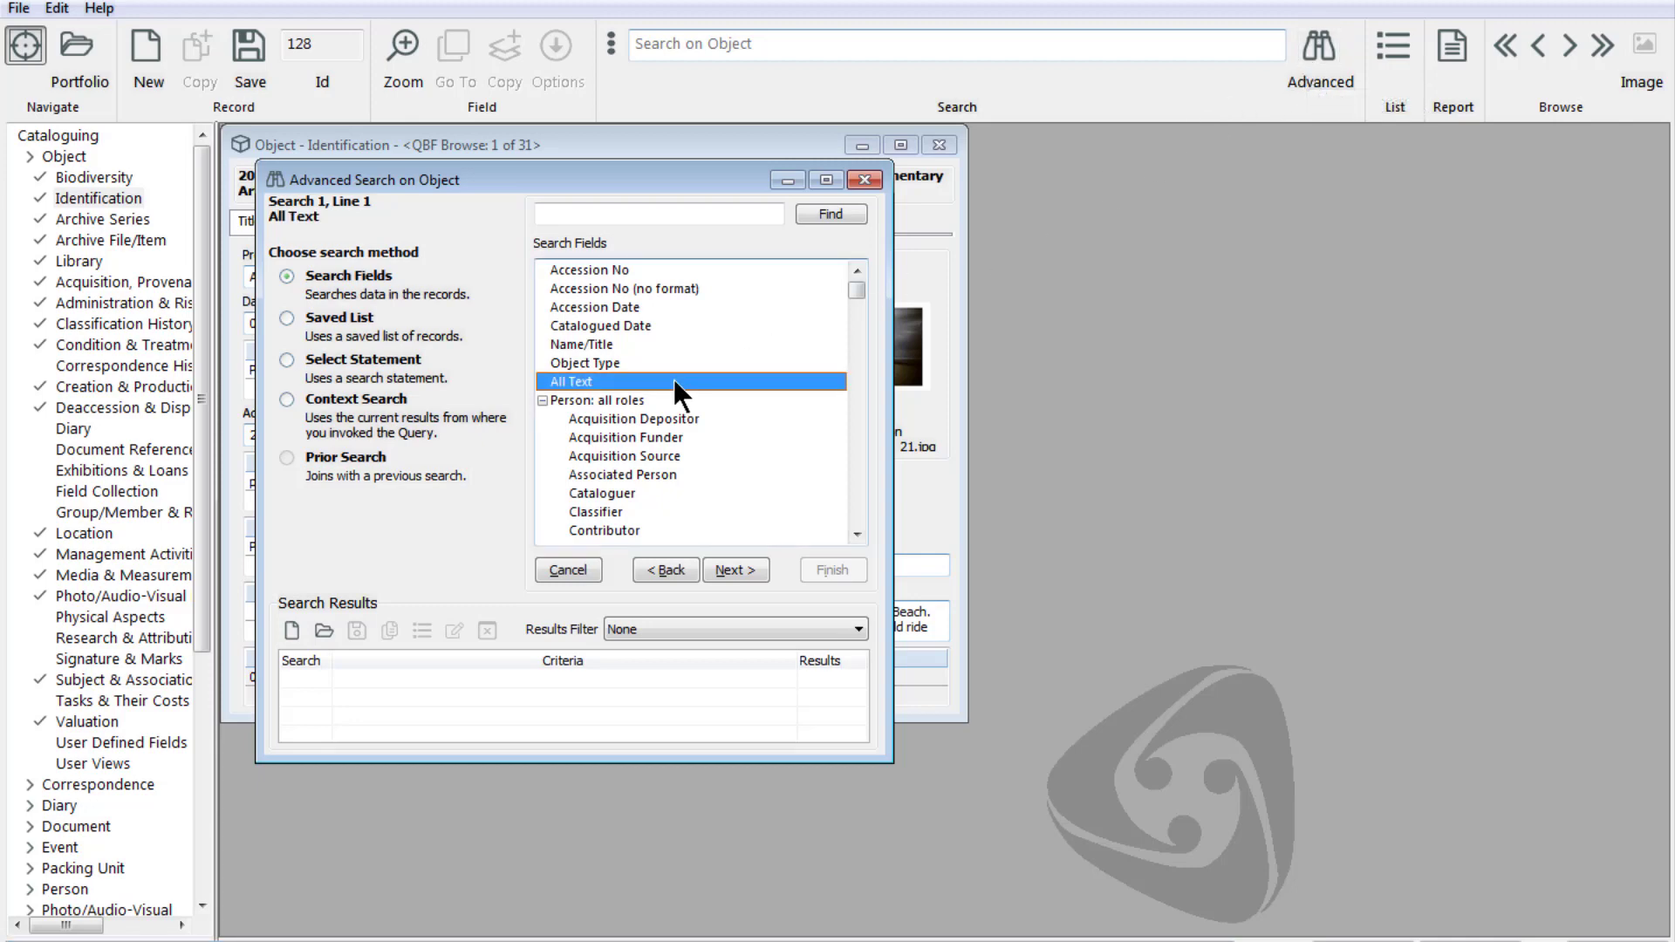
{"action": "left_click", "coordinate": [867, 180]}
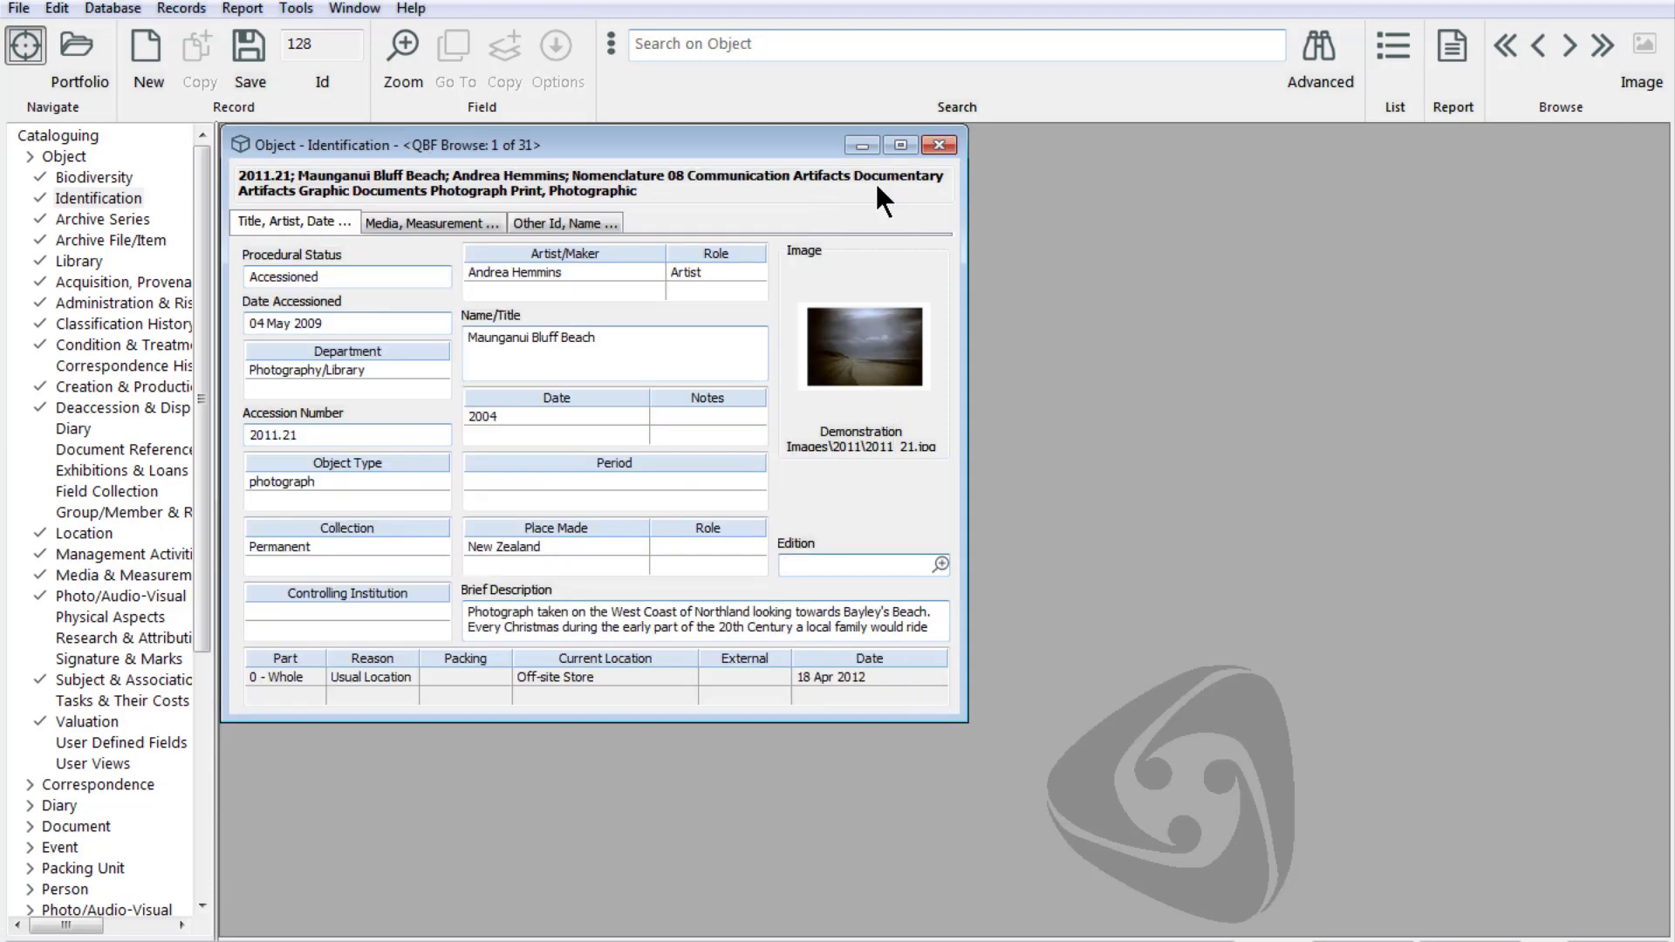
{"action": "left_click", "coordinate": [682, 347]}
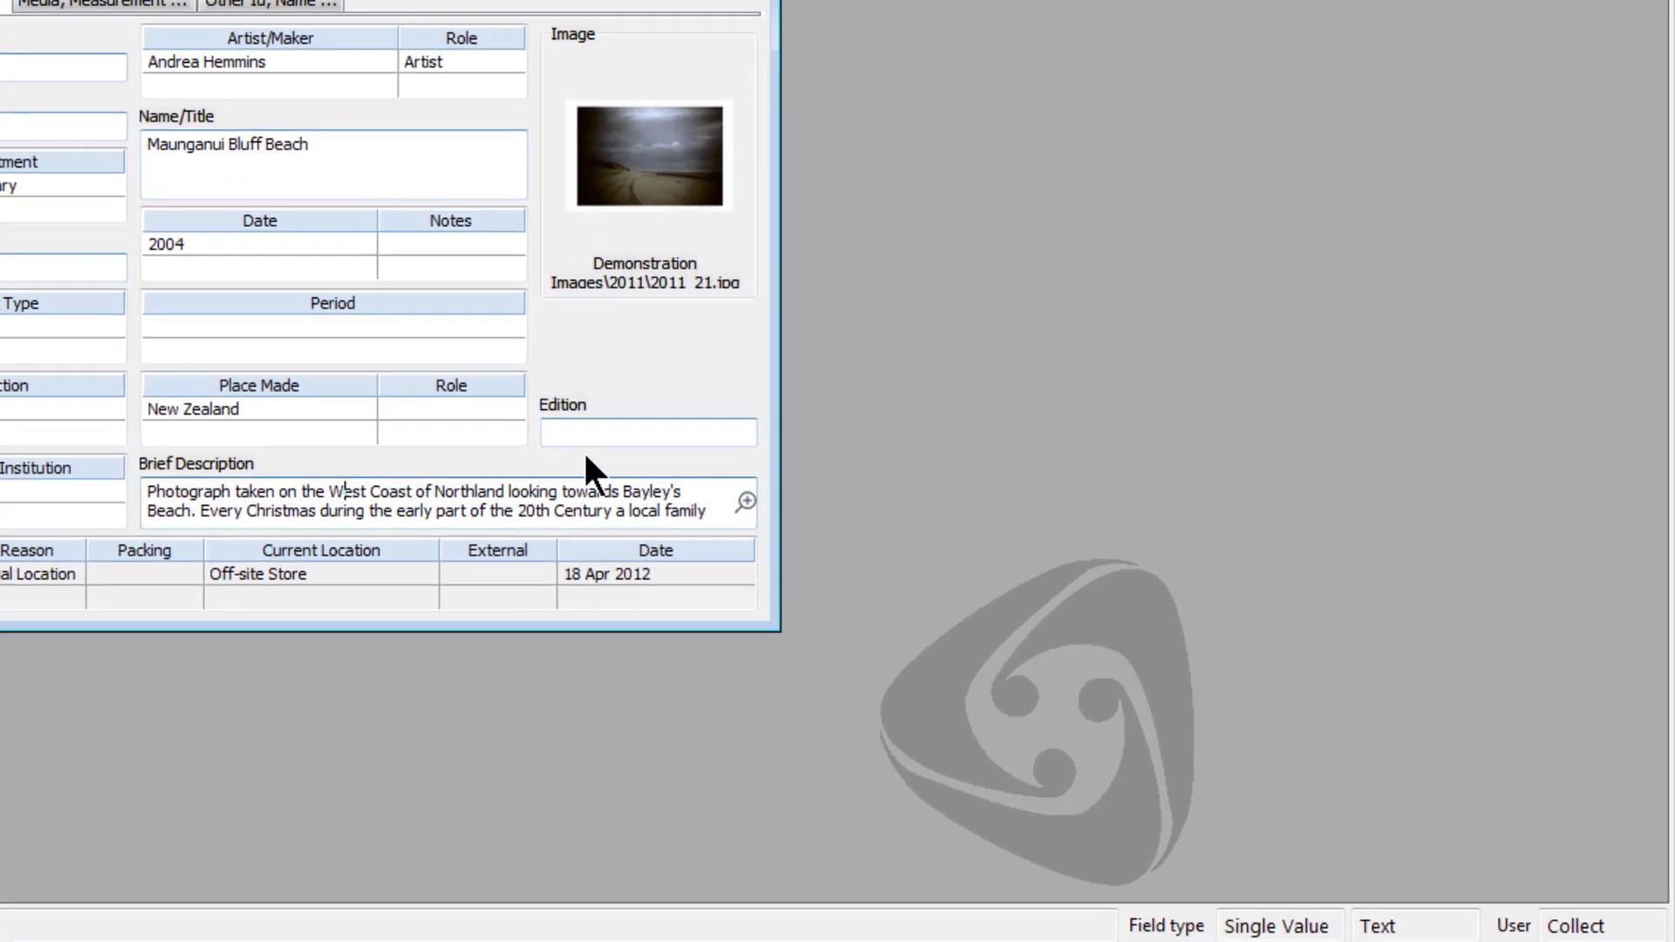
{"action": "left_click", "coordinate": [843, 566]}
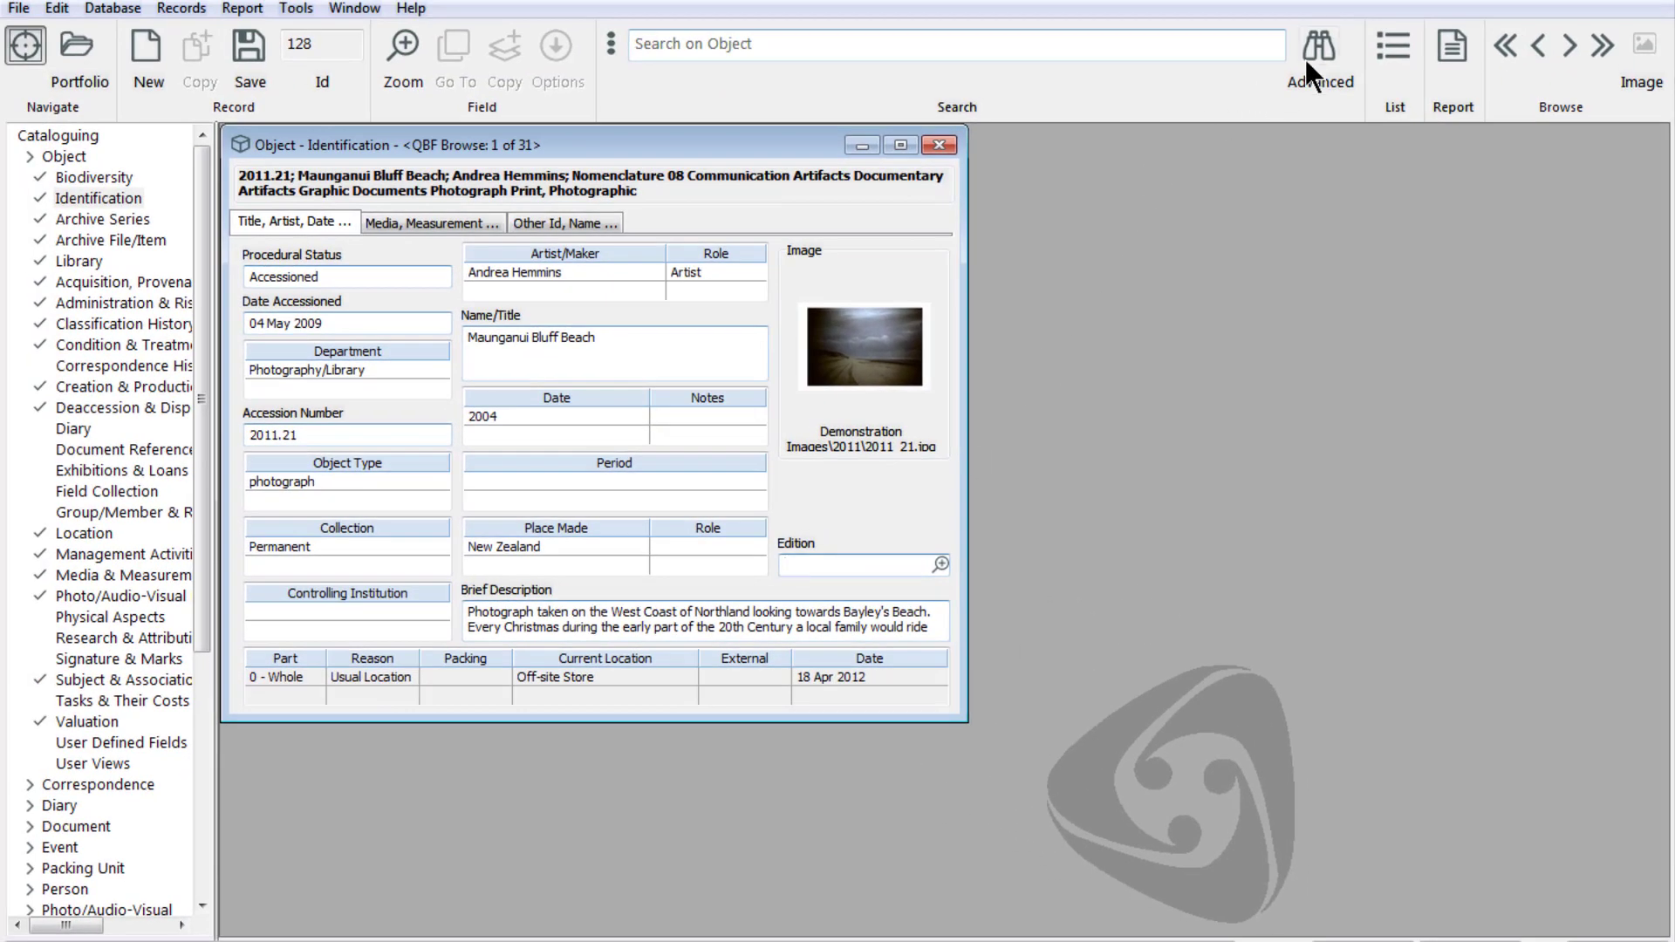
Run an All Text search for 'red' and browse the 19 matching records.
{"action": "left_click", "coordinate": [1305, 56]}
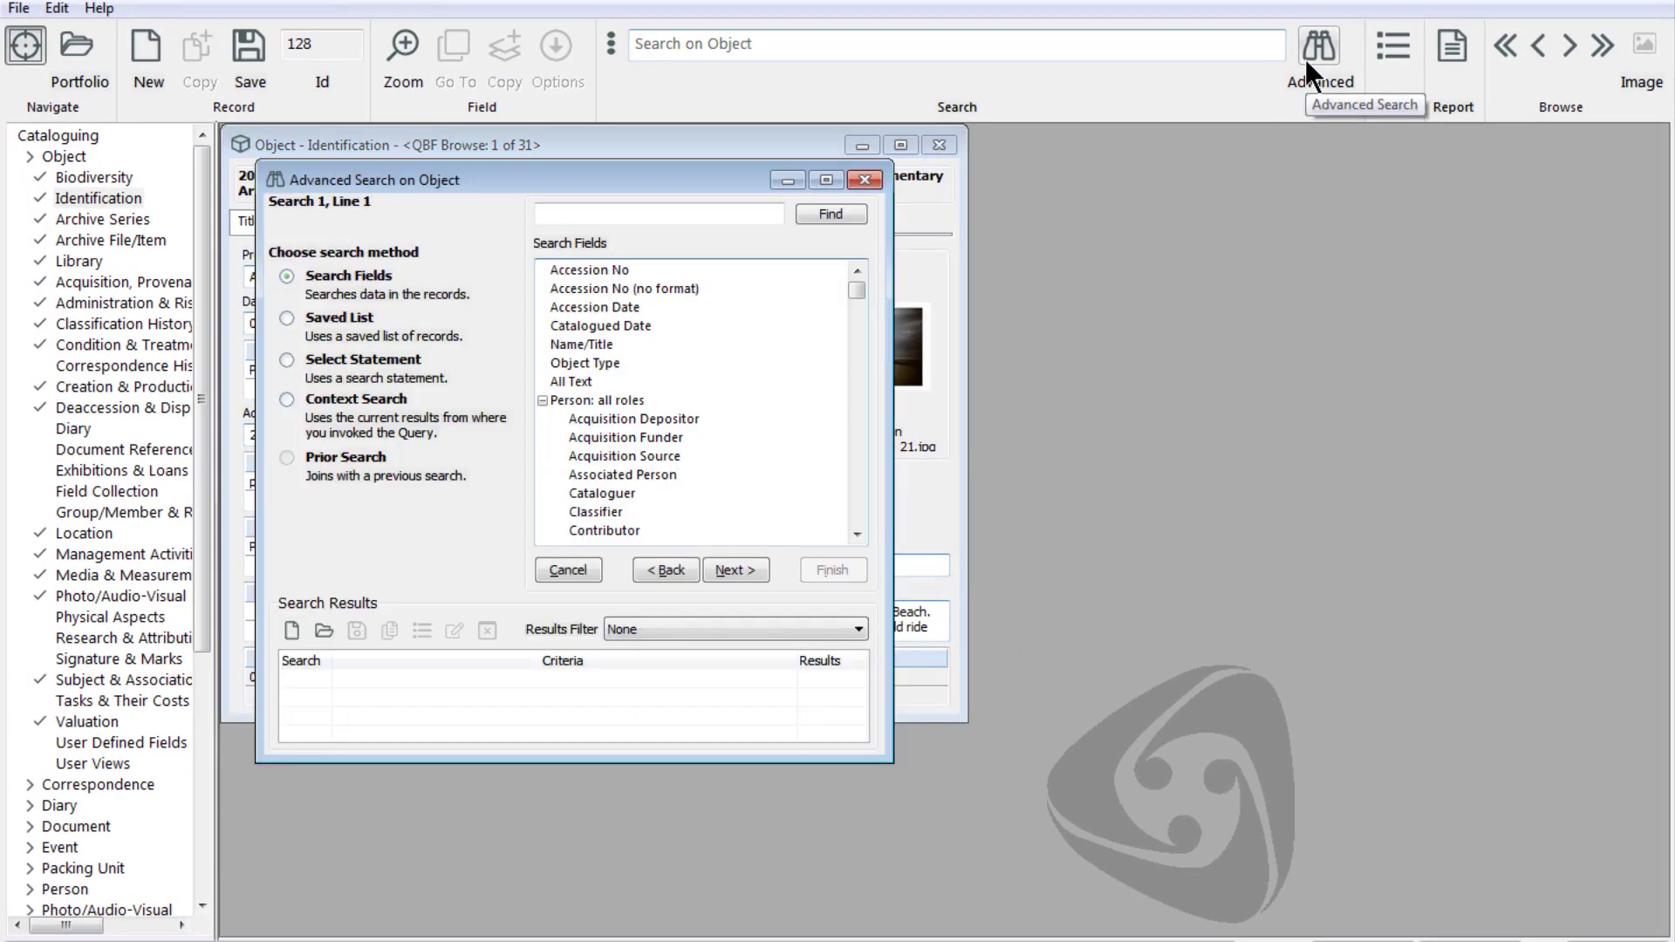
{"action": "left_click", "coordinate": [614, 382]}
{"action": "left_click", "coordinate": [709, 560]}
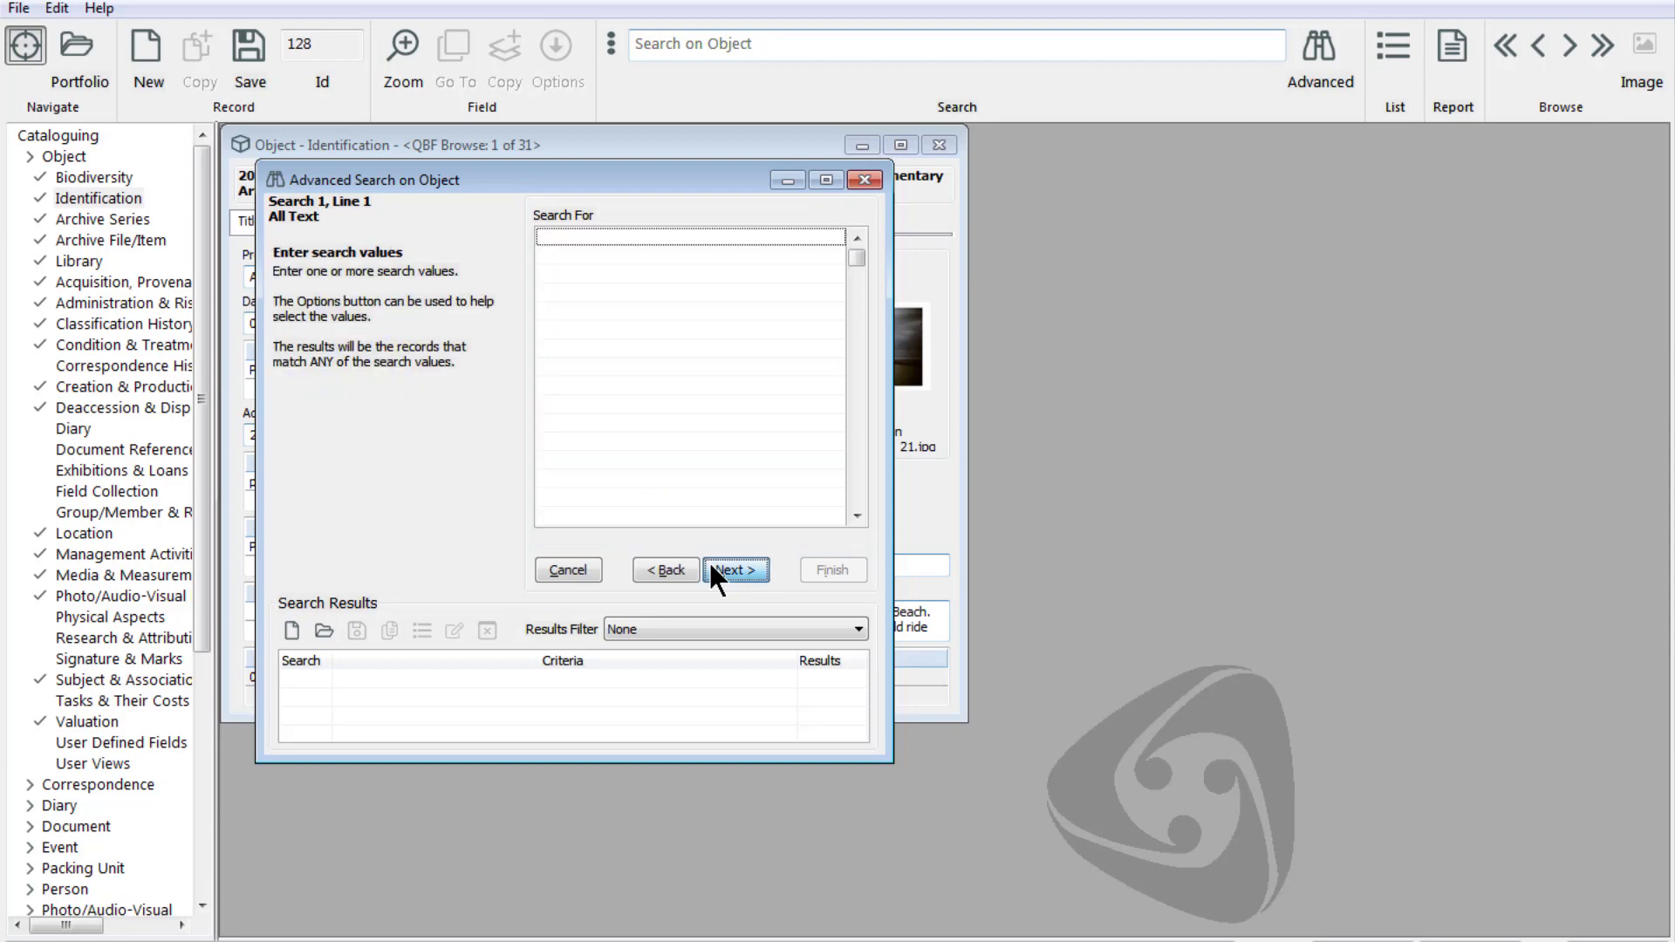
{"action": "type", "text": "red"}
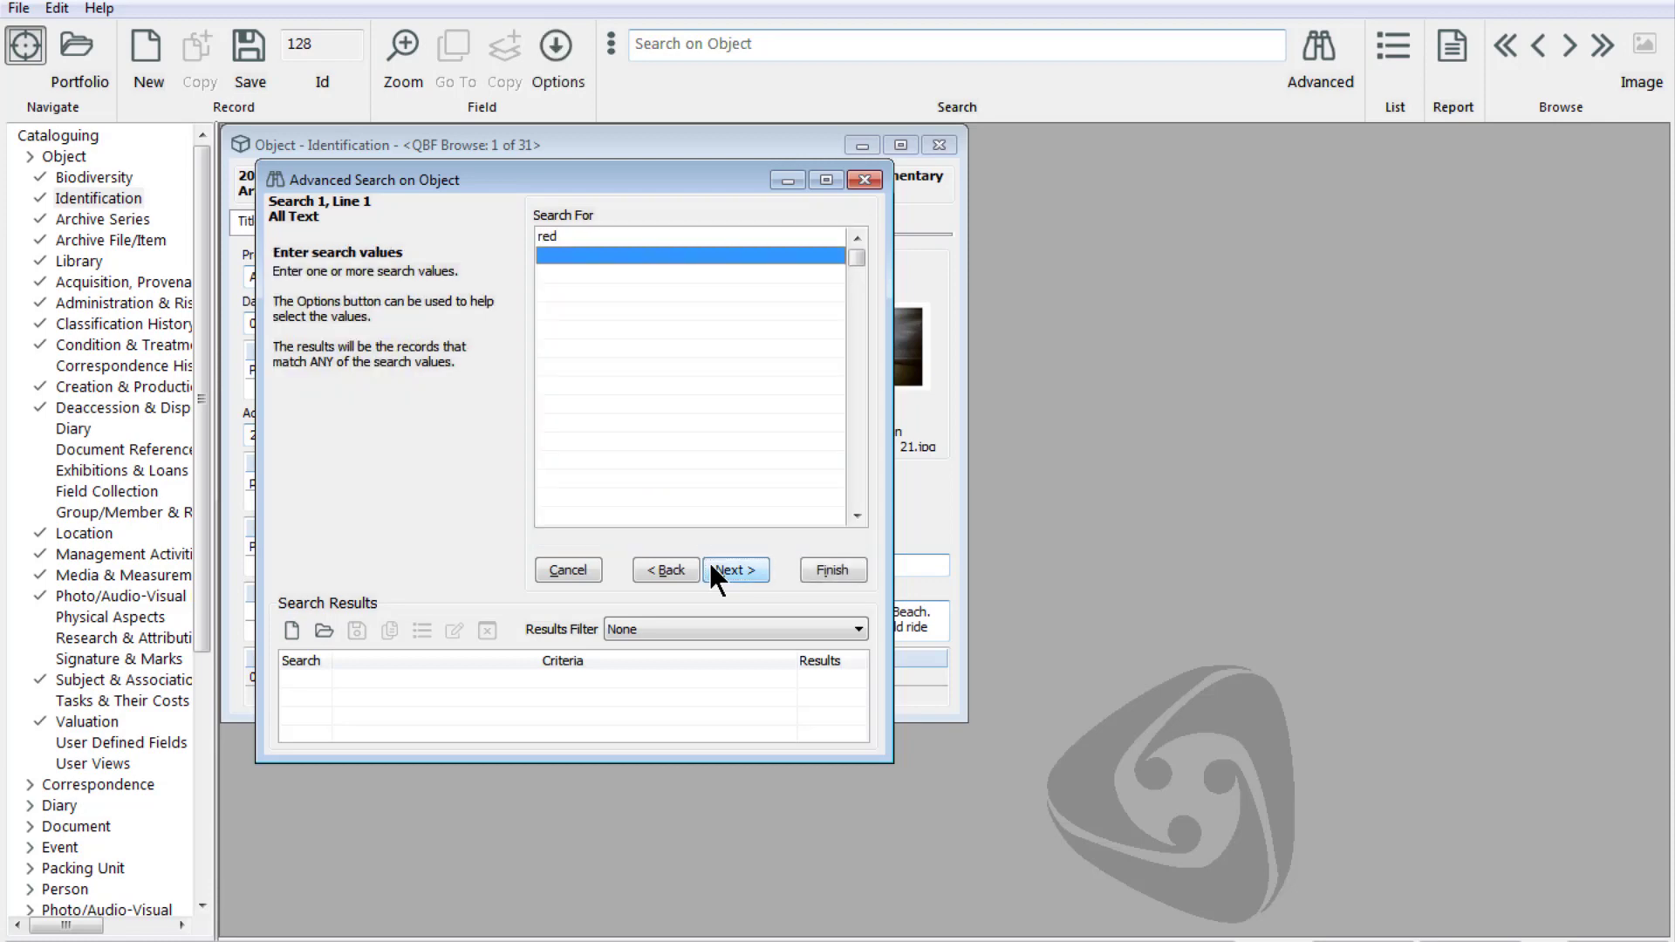
{"action": "left_click", "coordinate": [711, 566]}
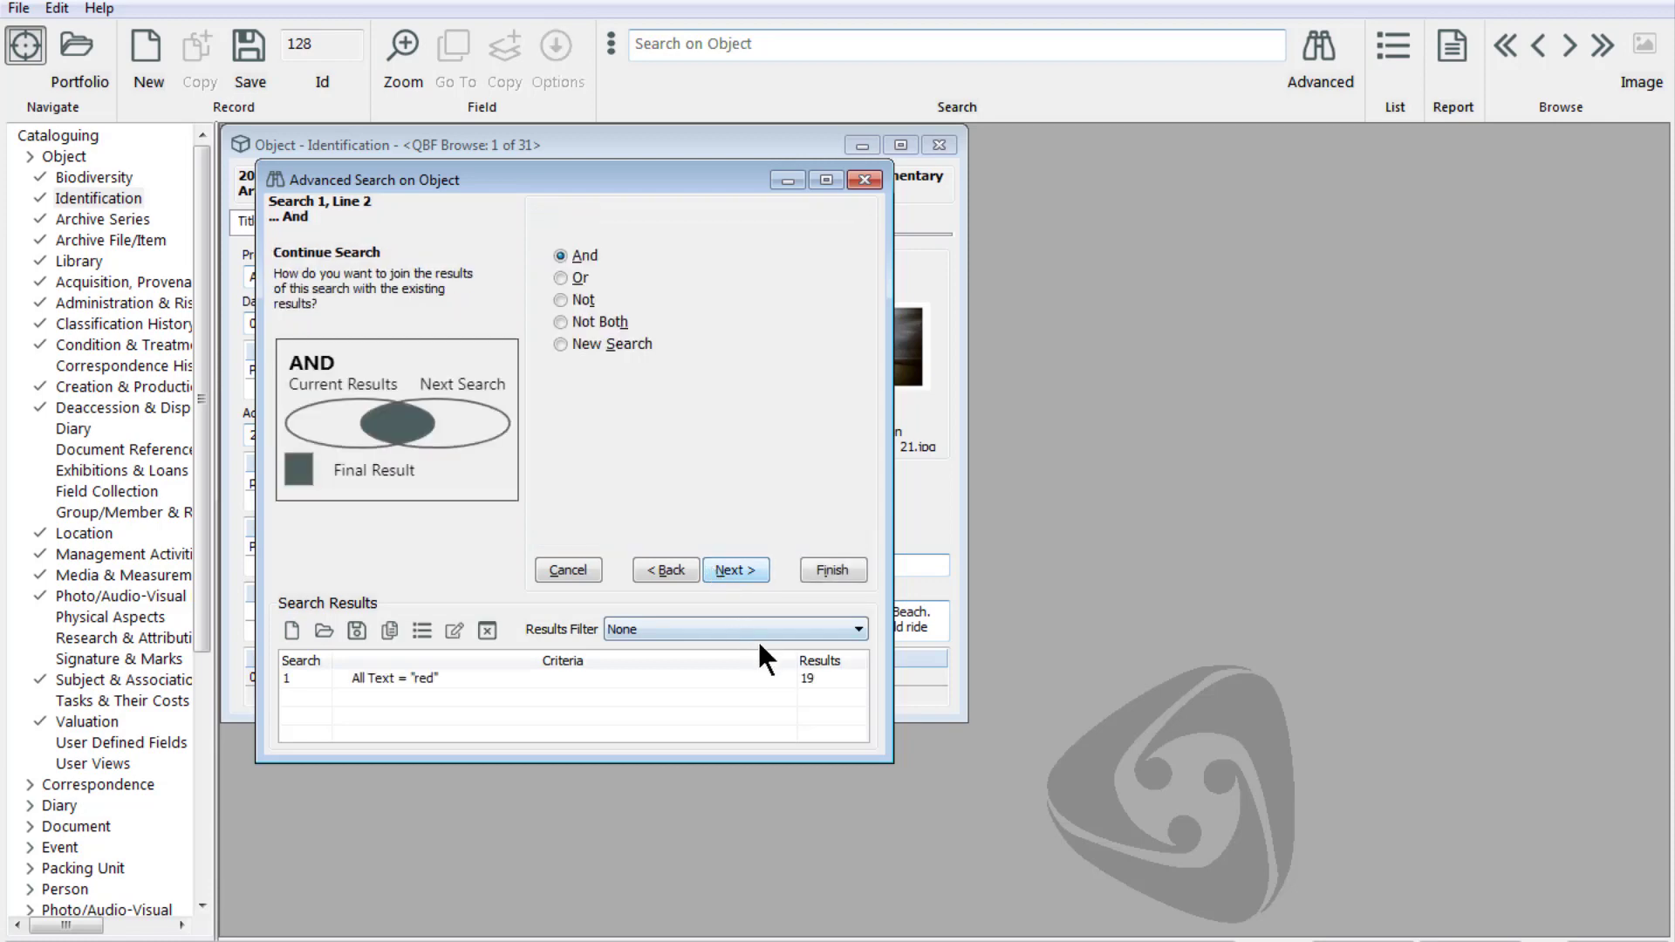
{"action": "left_click", "coordinate": [819, 578]}
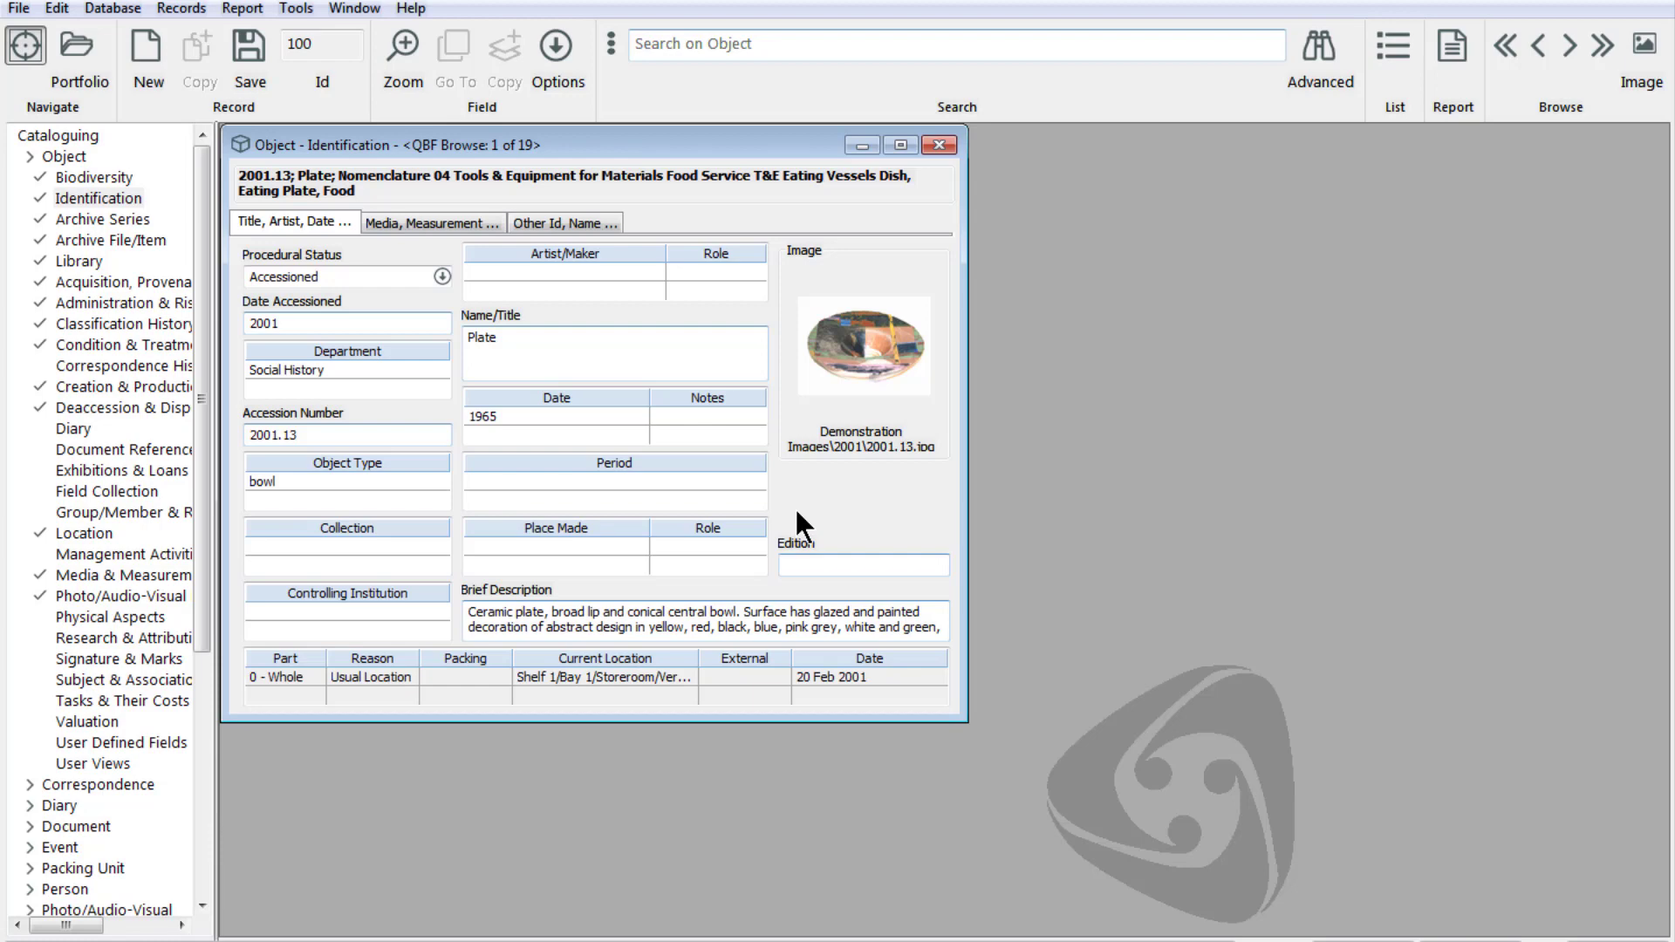
Open a new Advanced Search on Object over the 19 'red' results.
{"action": "left_click", "coordinate": [1304, 50]}
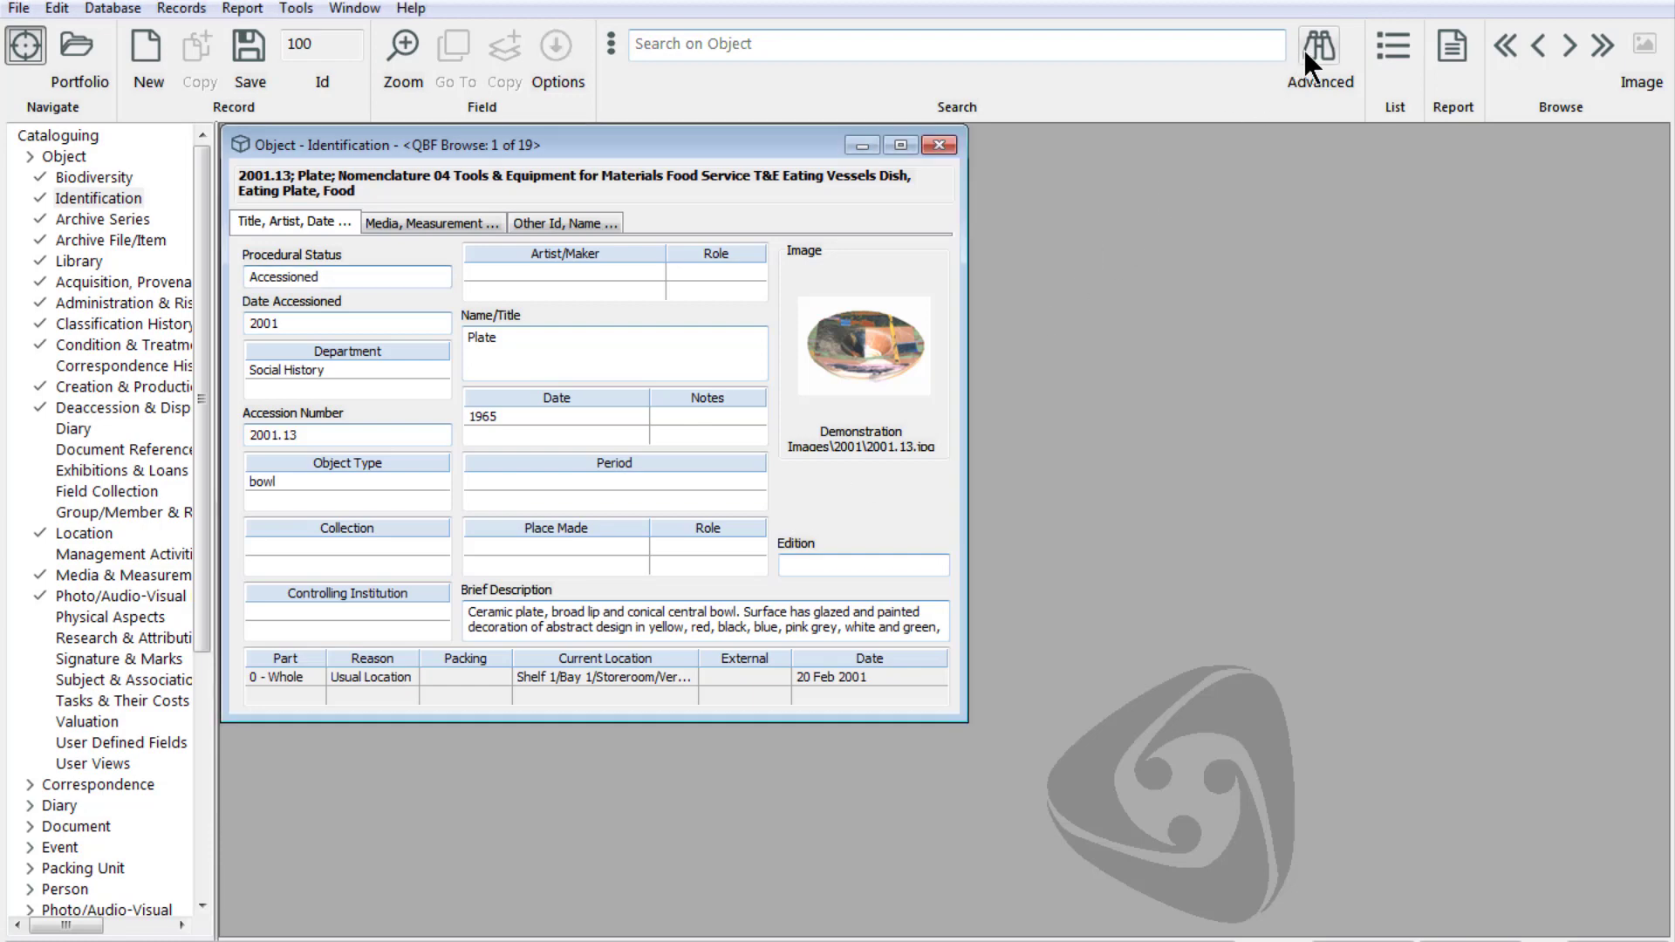
{"action": "left_click_drag", "start_coordinate": [857, 284], "coordinate": [851, 338]}
Search the Department field for the Social History term, finding 98 records.
{"action": "left_click", "coordinate": [617, 475]}
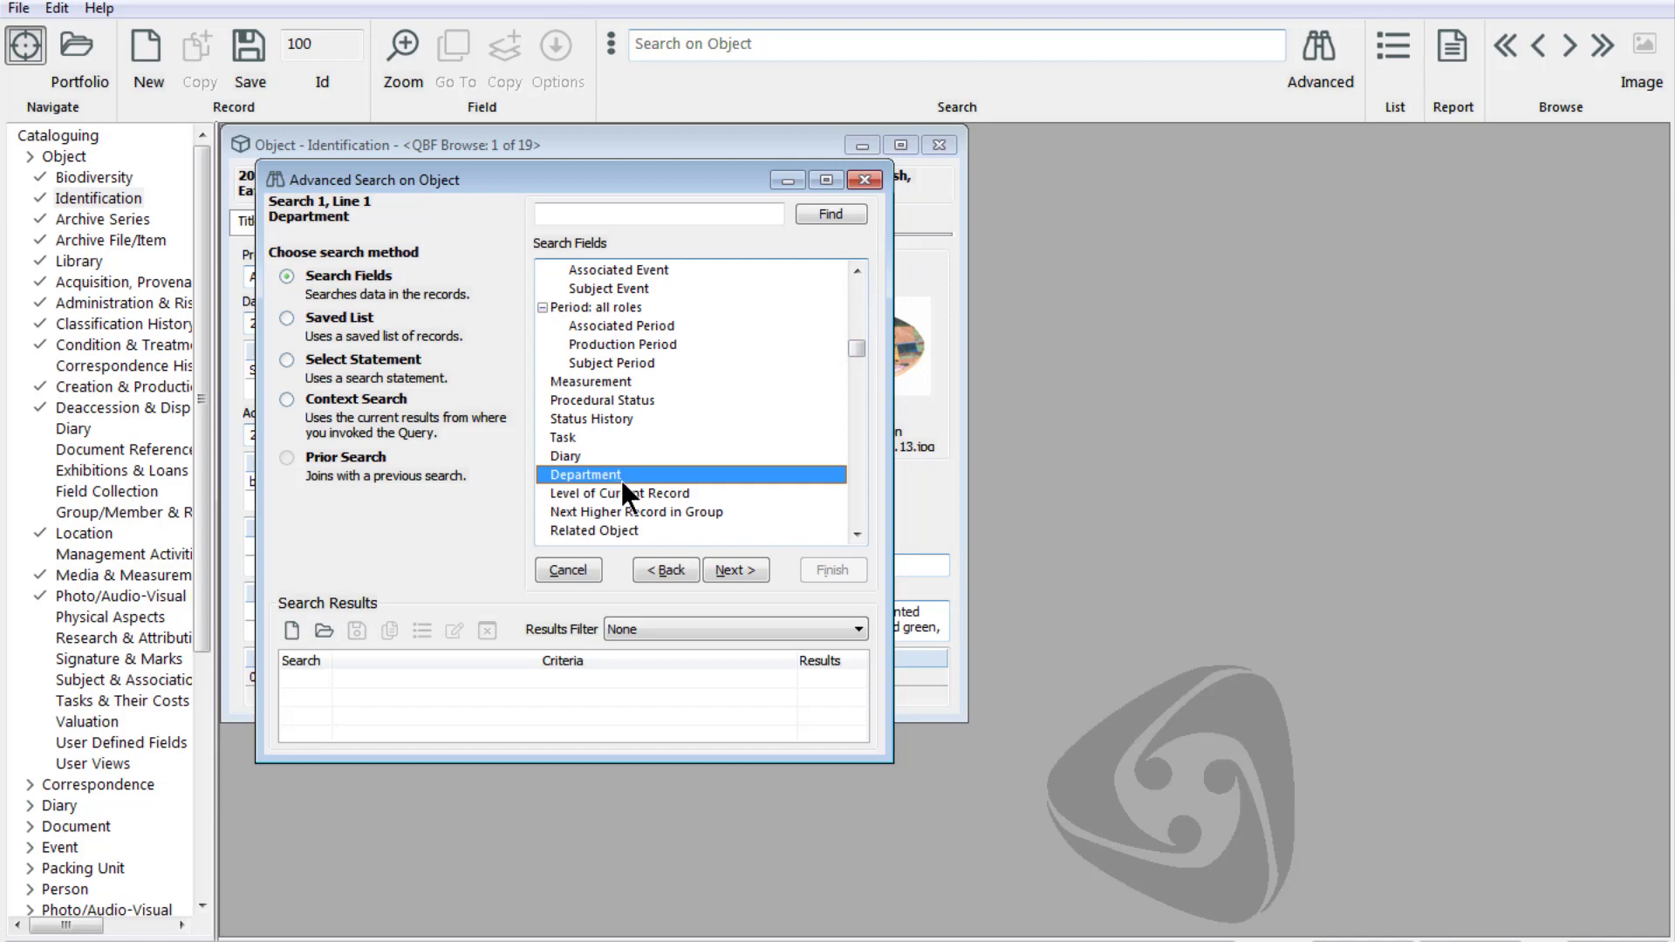
{"action": "left_click", "coordinate": [723, 573]}
{"action": "left_click", "coordinate": [554, 44]}
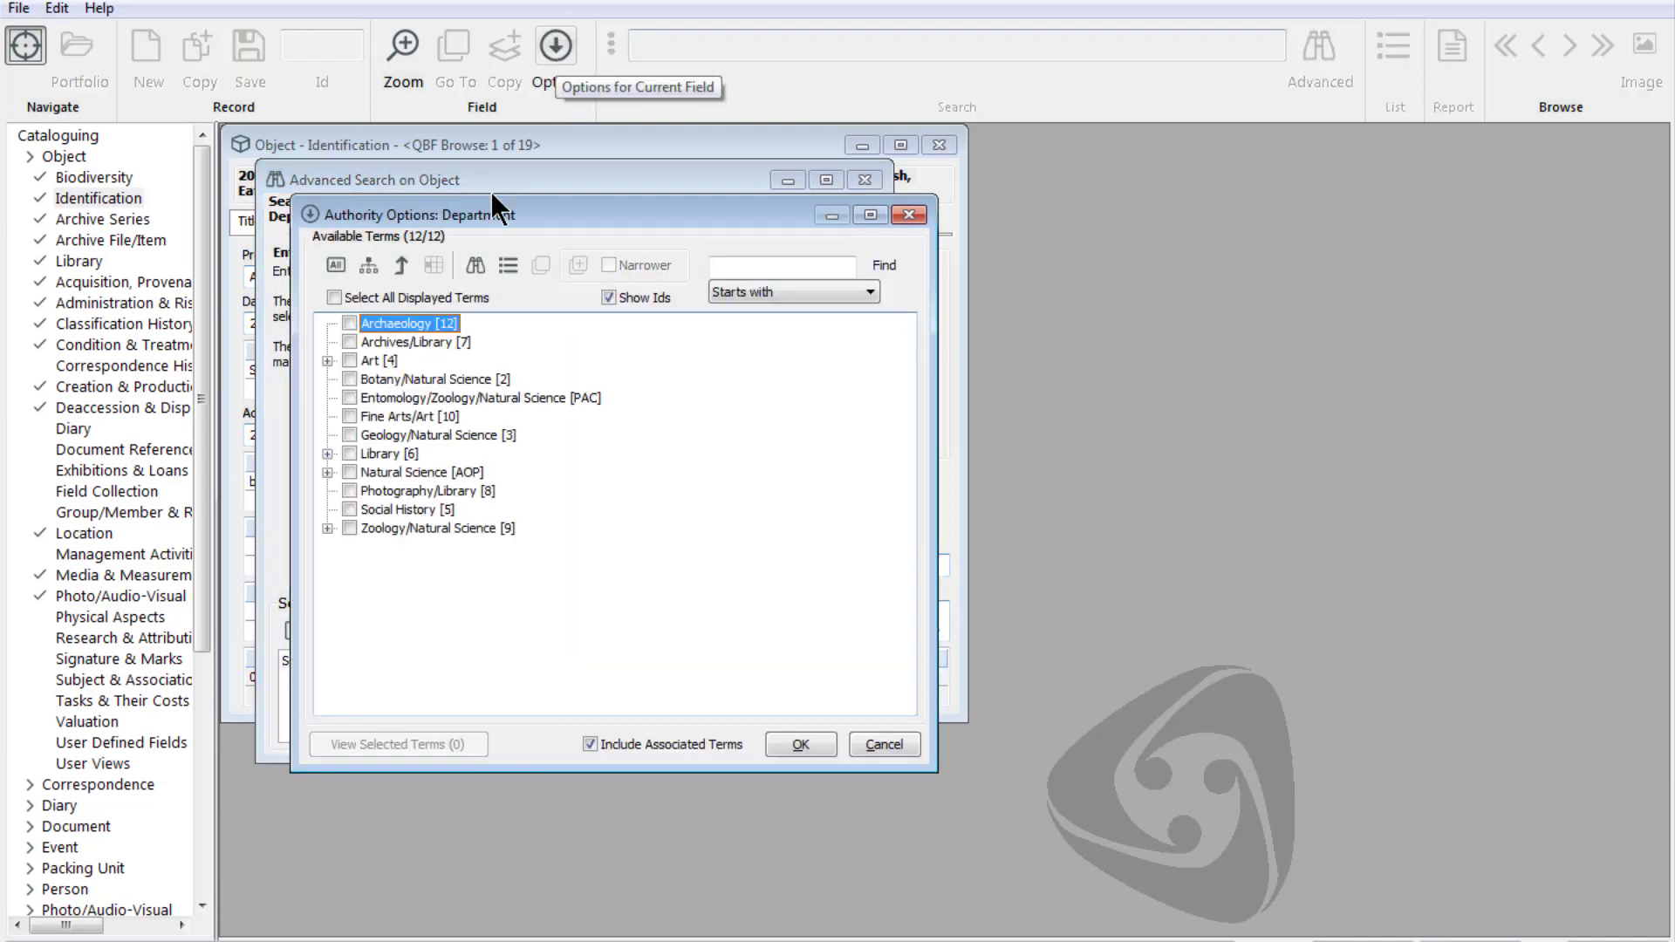
{"action": "left_click", "coordinate": [348, 509]}
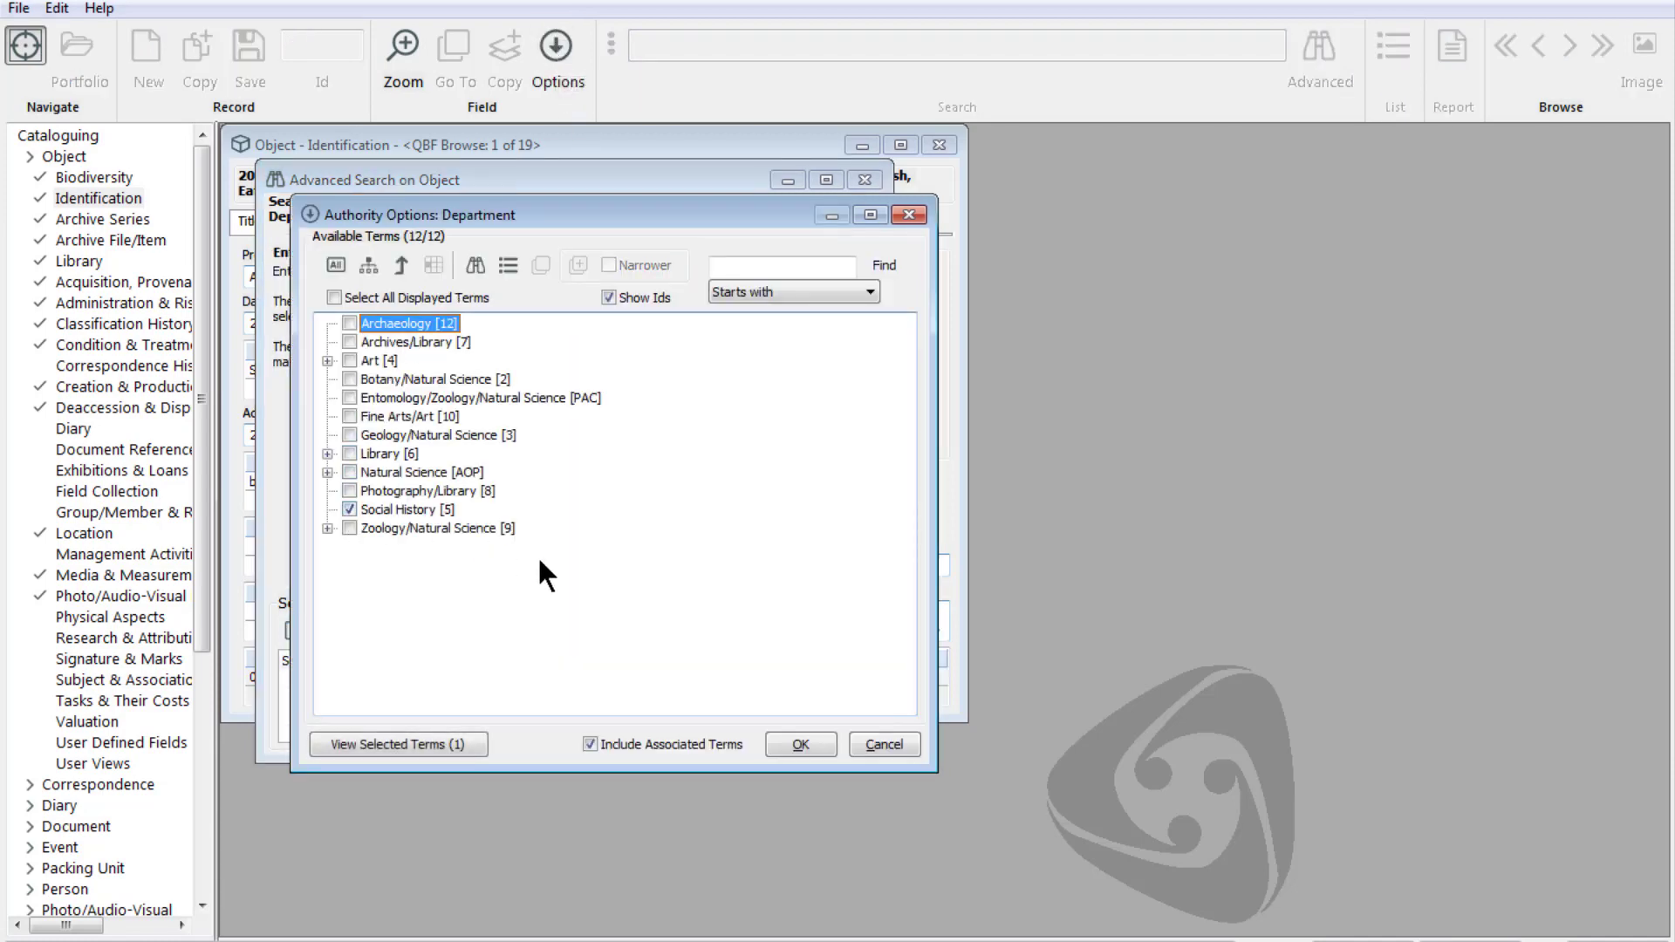
{"action": "left_click", "coordinate": [806, 748]}
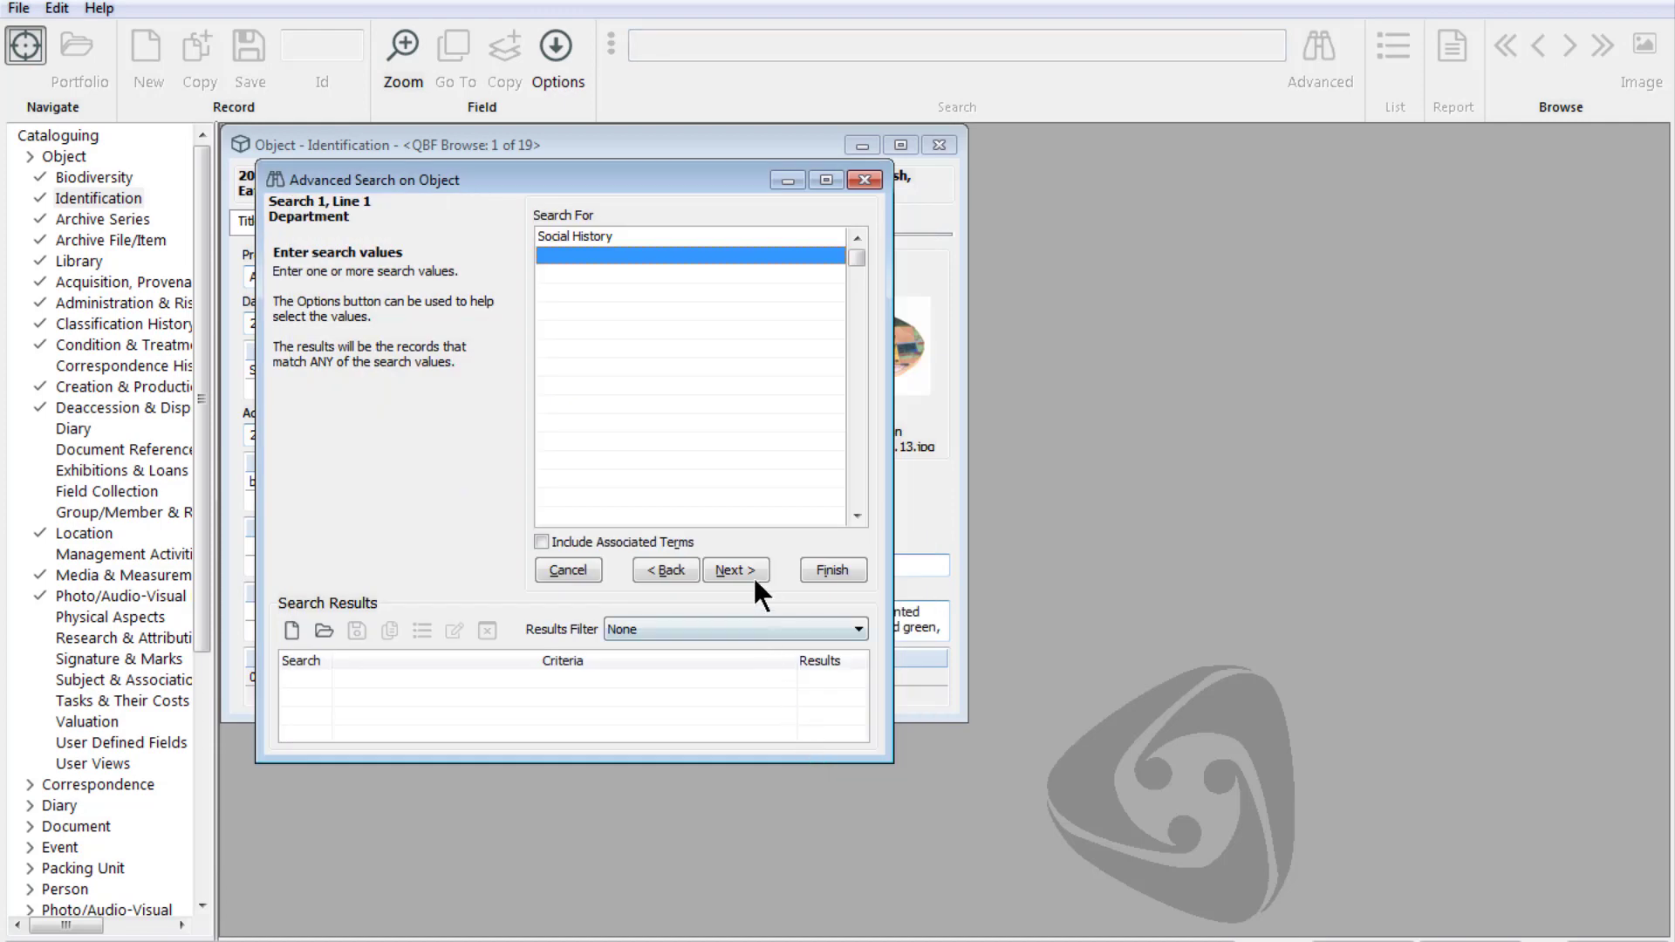
{"action": "left_click", "coordinate": [752, 571]}
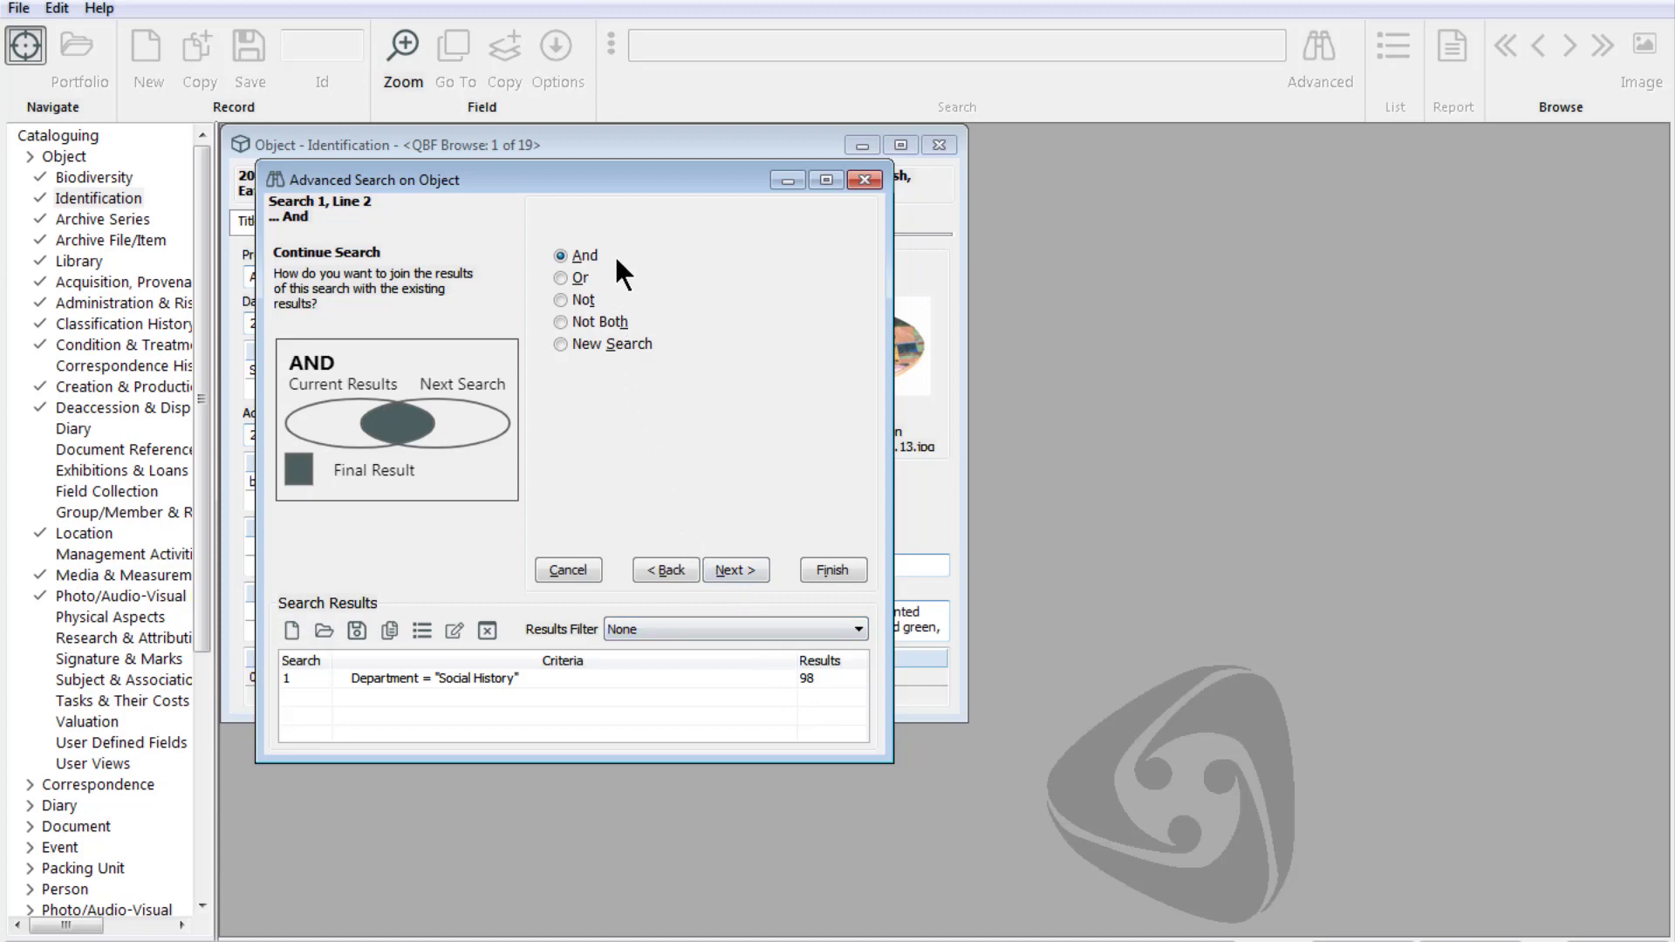
AND a Primary Maker search for Crown Lynn Potteries, narrowing to 15 records, and browse them.
{"action": "left_click", "coordinate": [583, 255]}
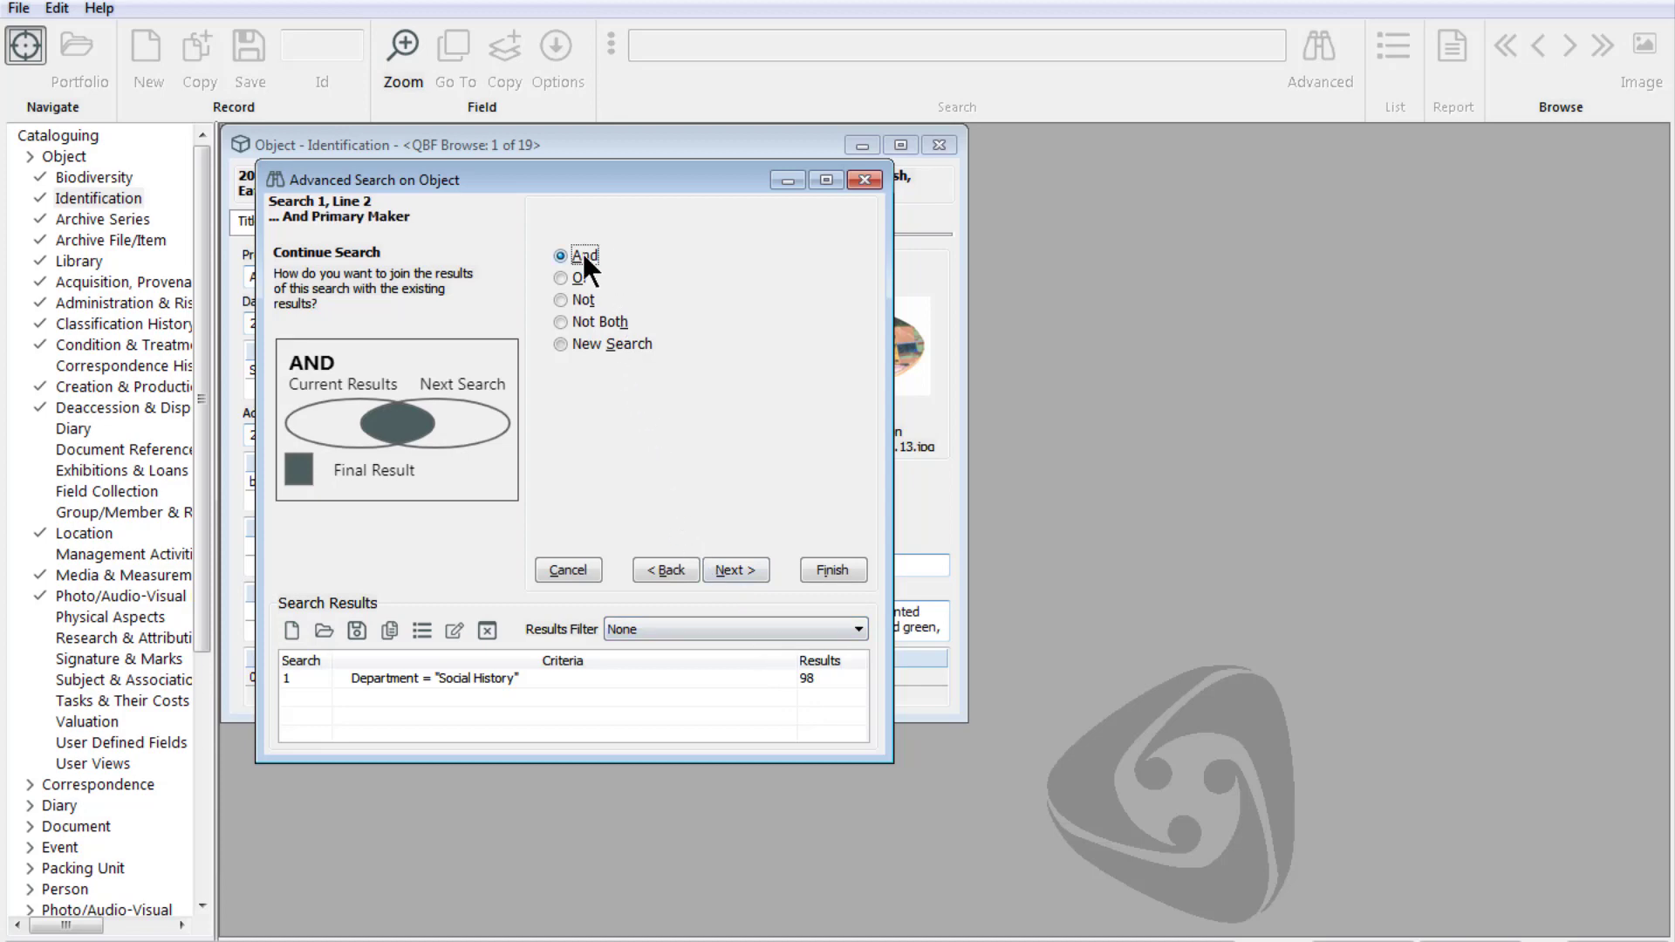
{"action": "left_click", "coordinate": [736, 570]}
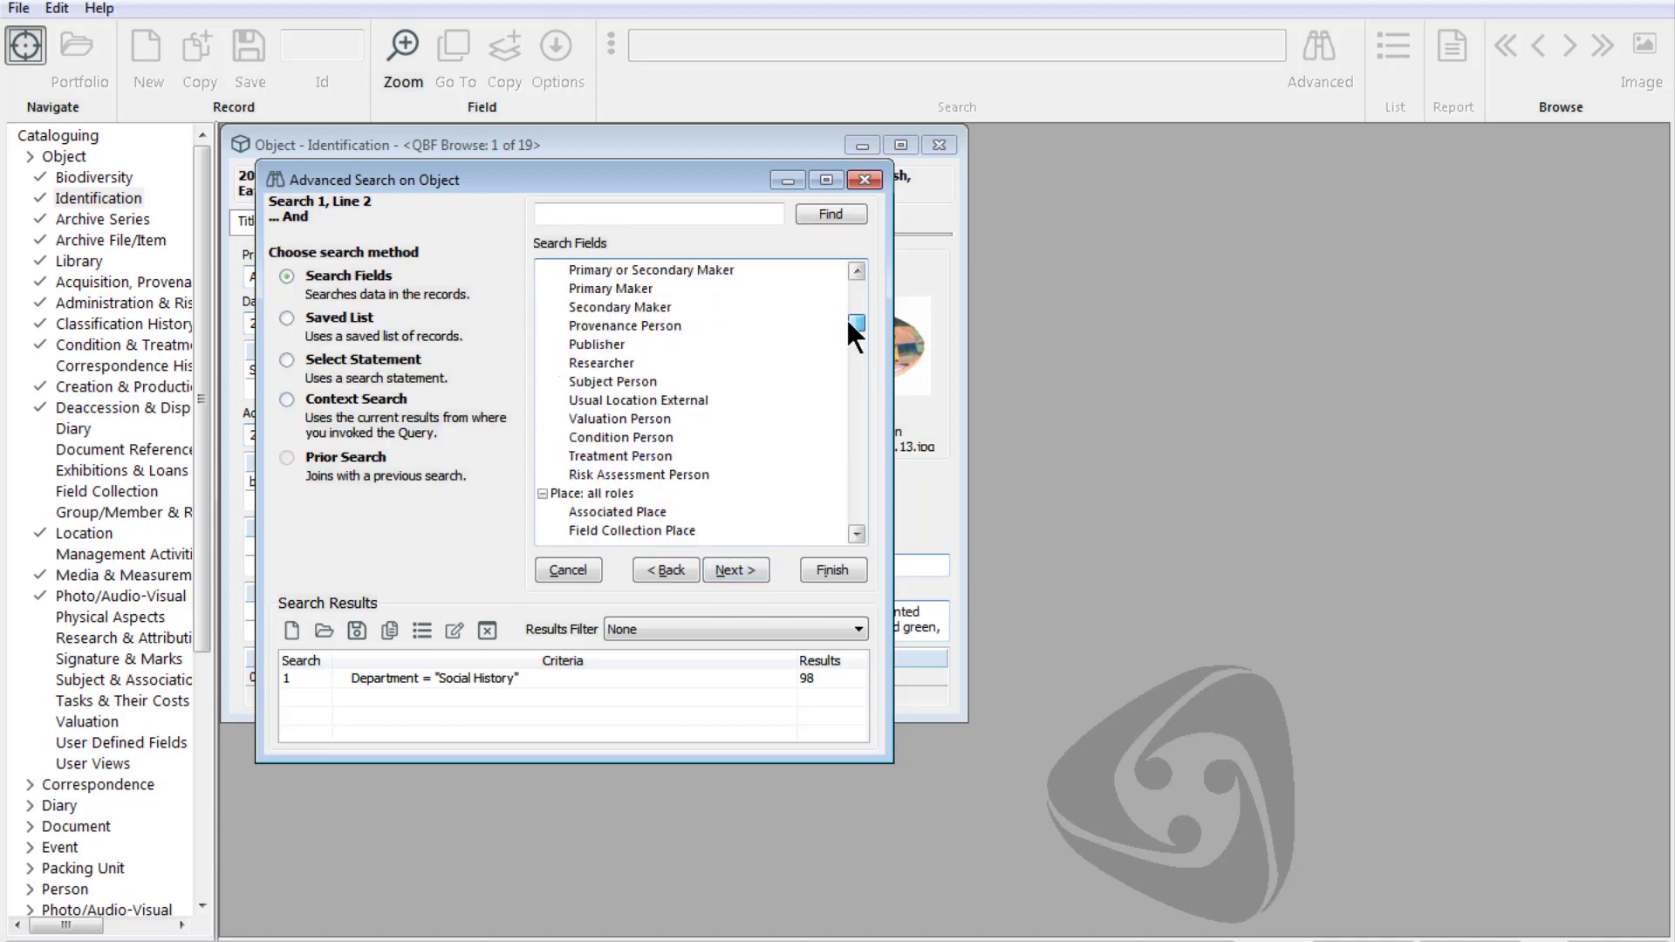
{"action": "left_click_drag", "start_coordinate": [851, 346], "coordinate": [844, 314]}
{"action": "left_click", "coordinate": [621, 363]}
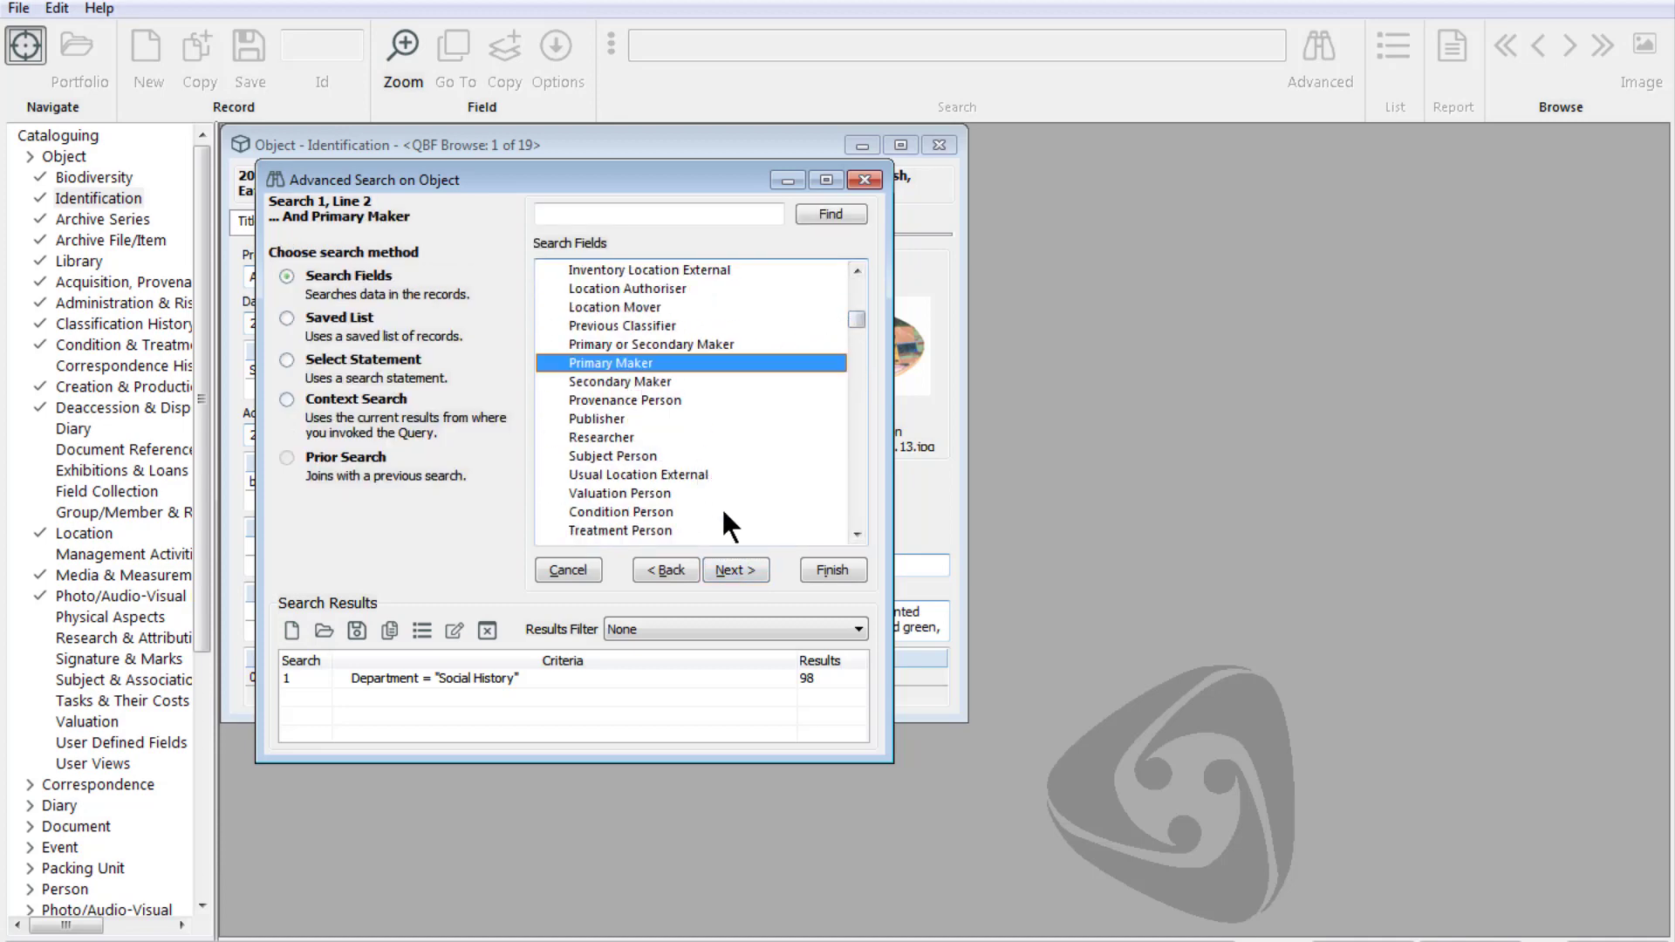
{"action": "left_click", "coordinate": [736, 570]}
{"action": "type", "text": "Crown Ly"}
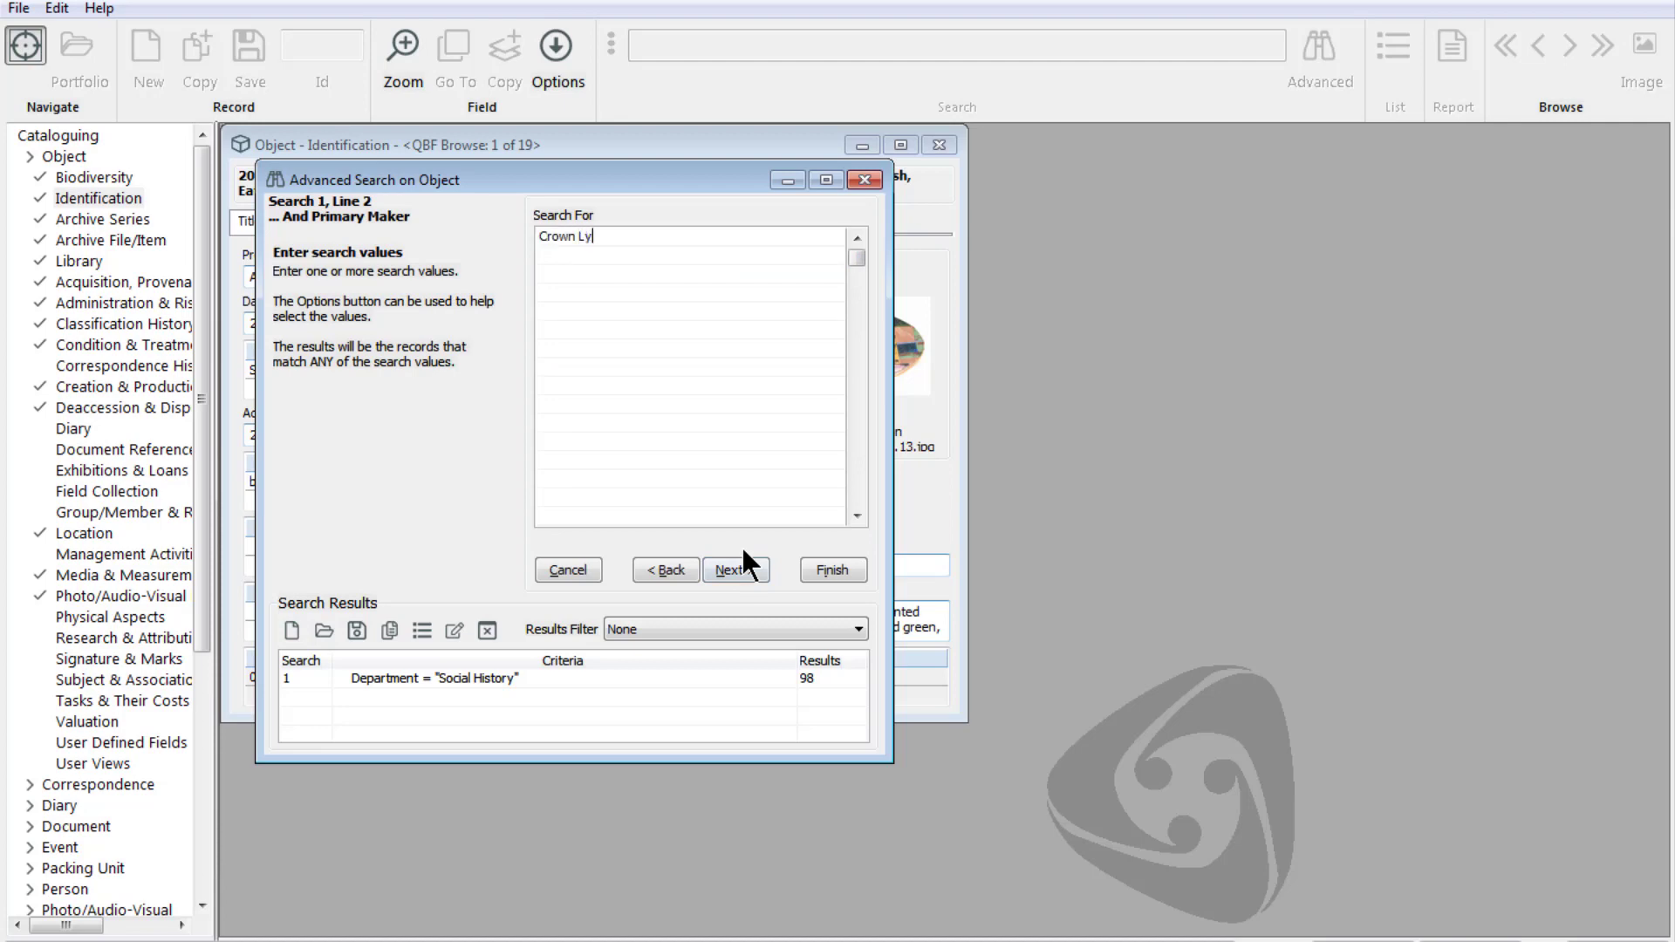
{"action": "type", "text": "nn"}
{"action": "key", "text": "Return"}
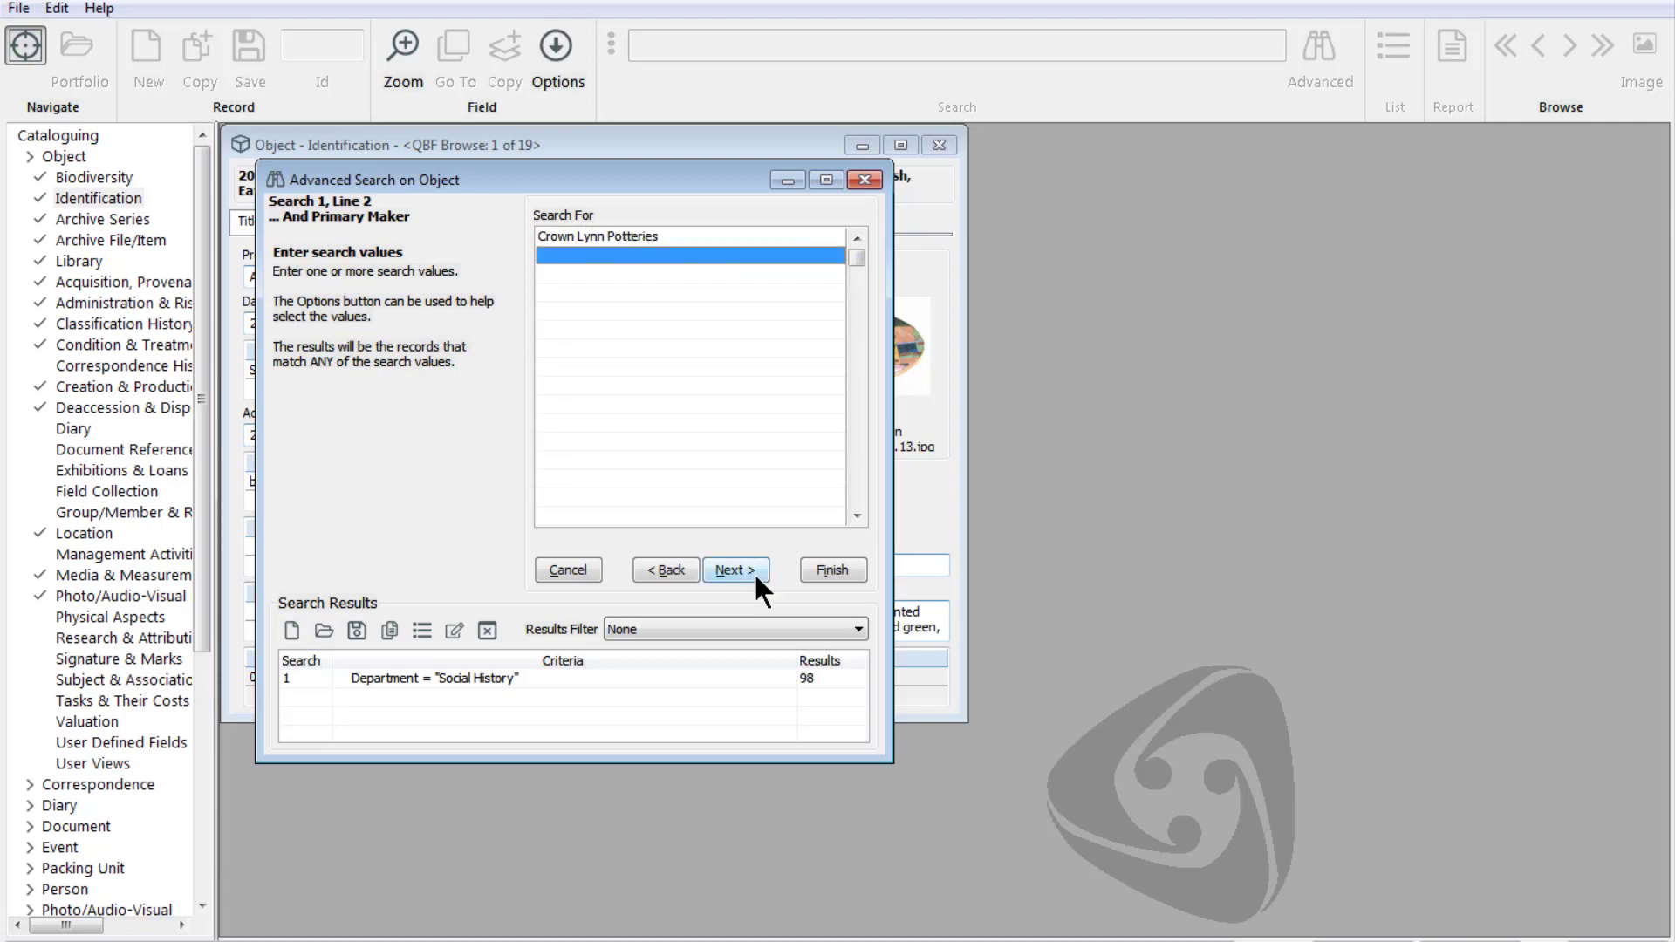
{"action": "left_click", "coordinate": [754, 572]}
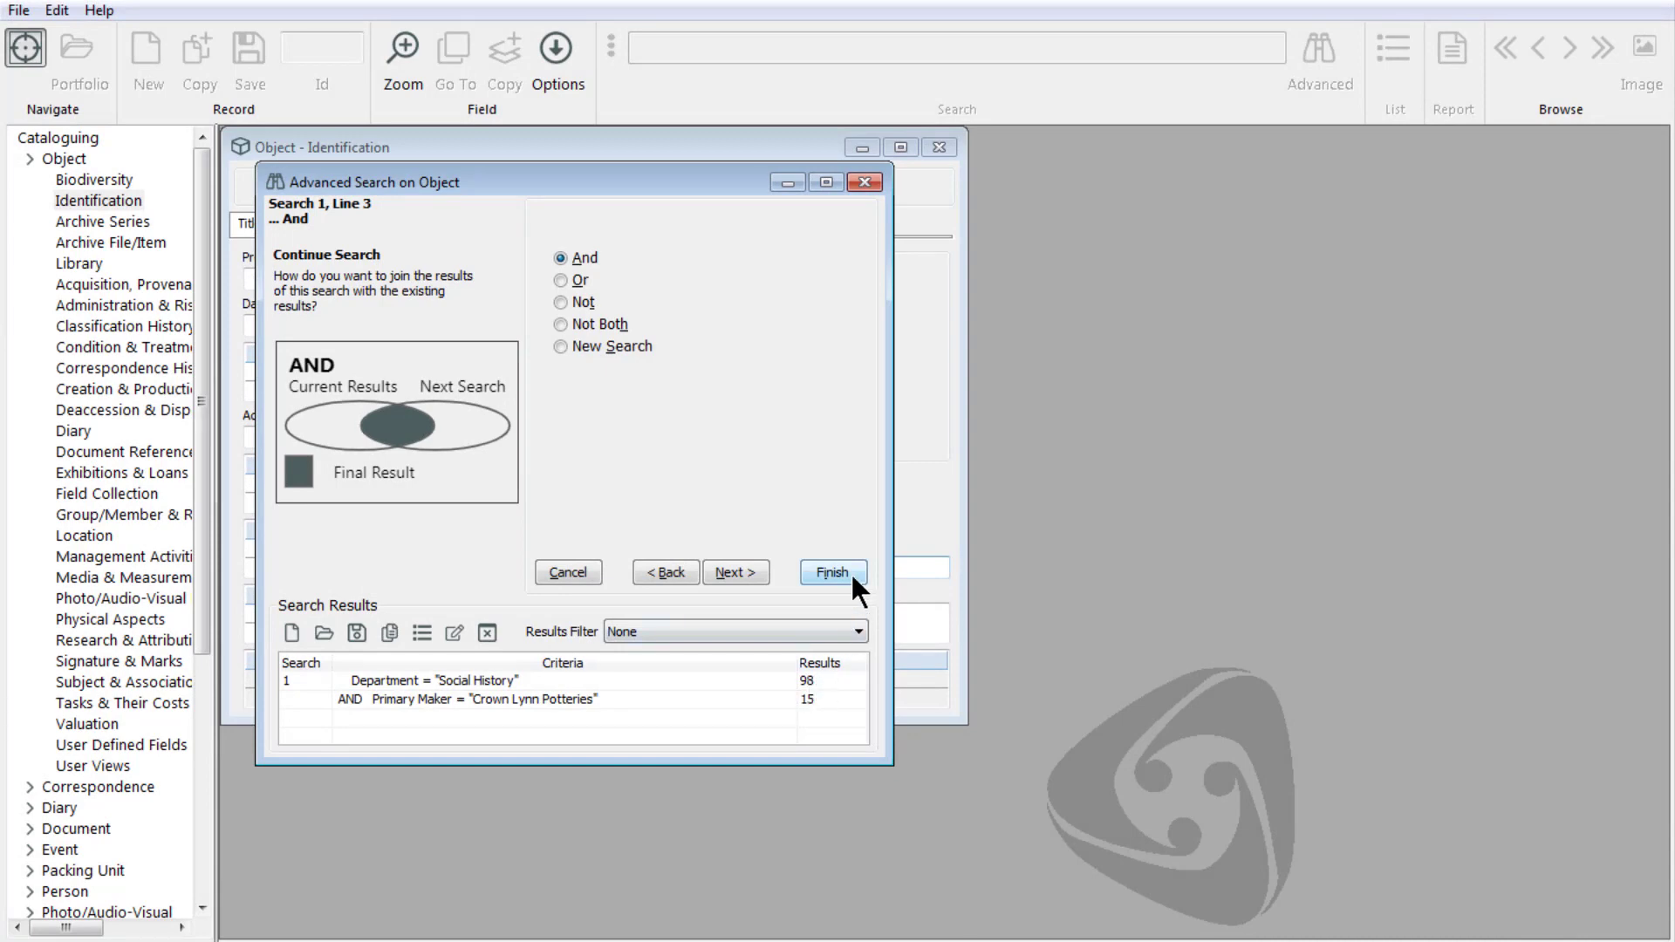
{"action": "left_click", "coordinate": [852, 576]}
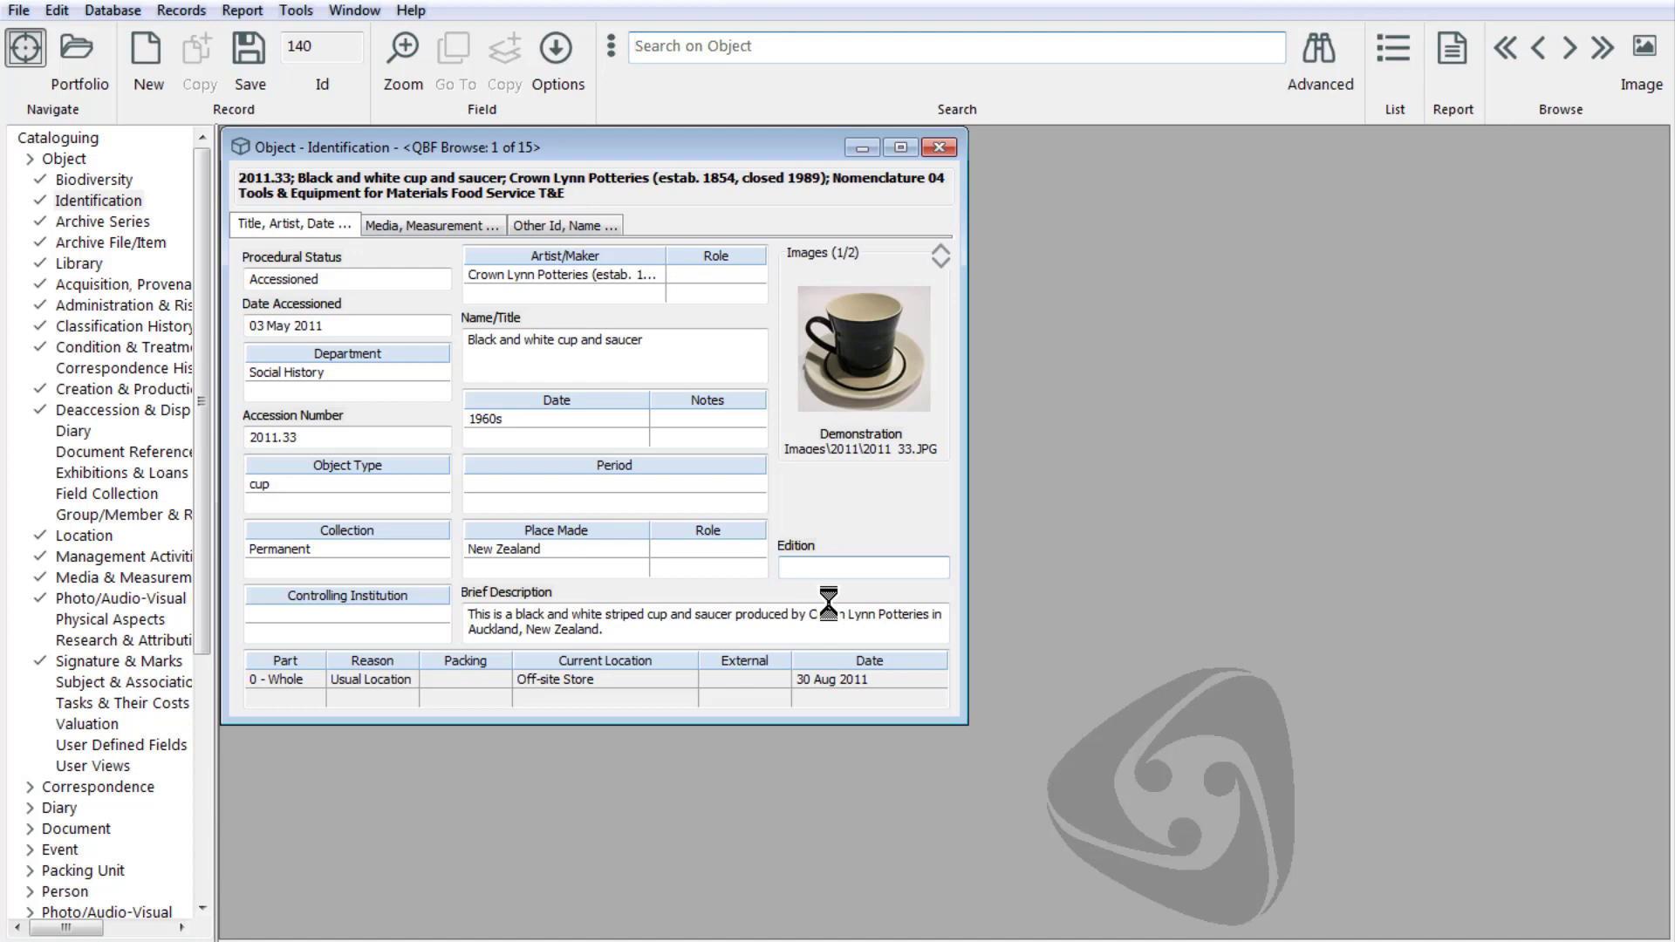
Open a fresh Advanced Search on Object over the 15 Crown Lynn results.
{"action": "left_click", "coordinate": [1322, 51]}
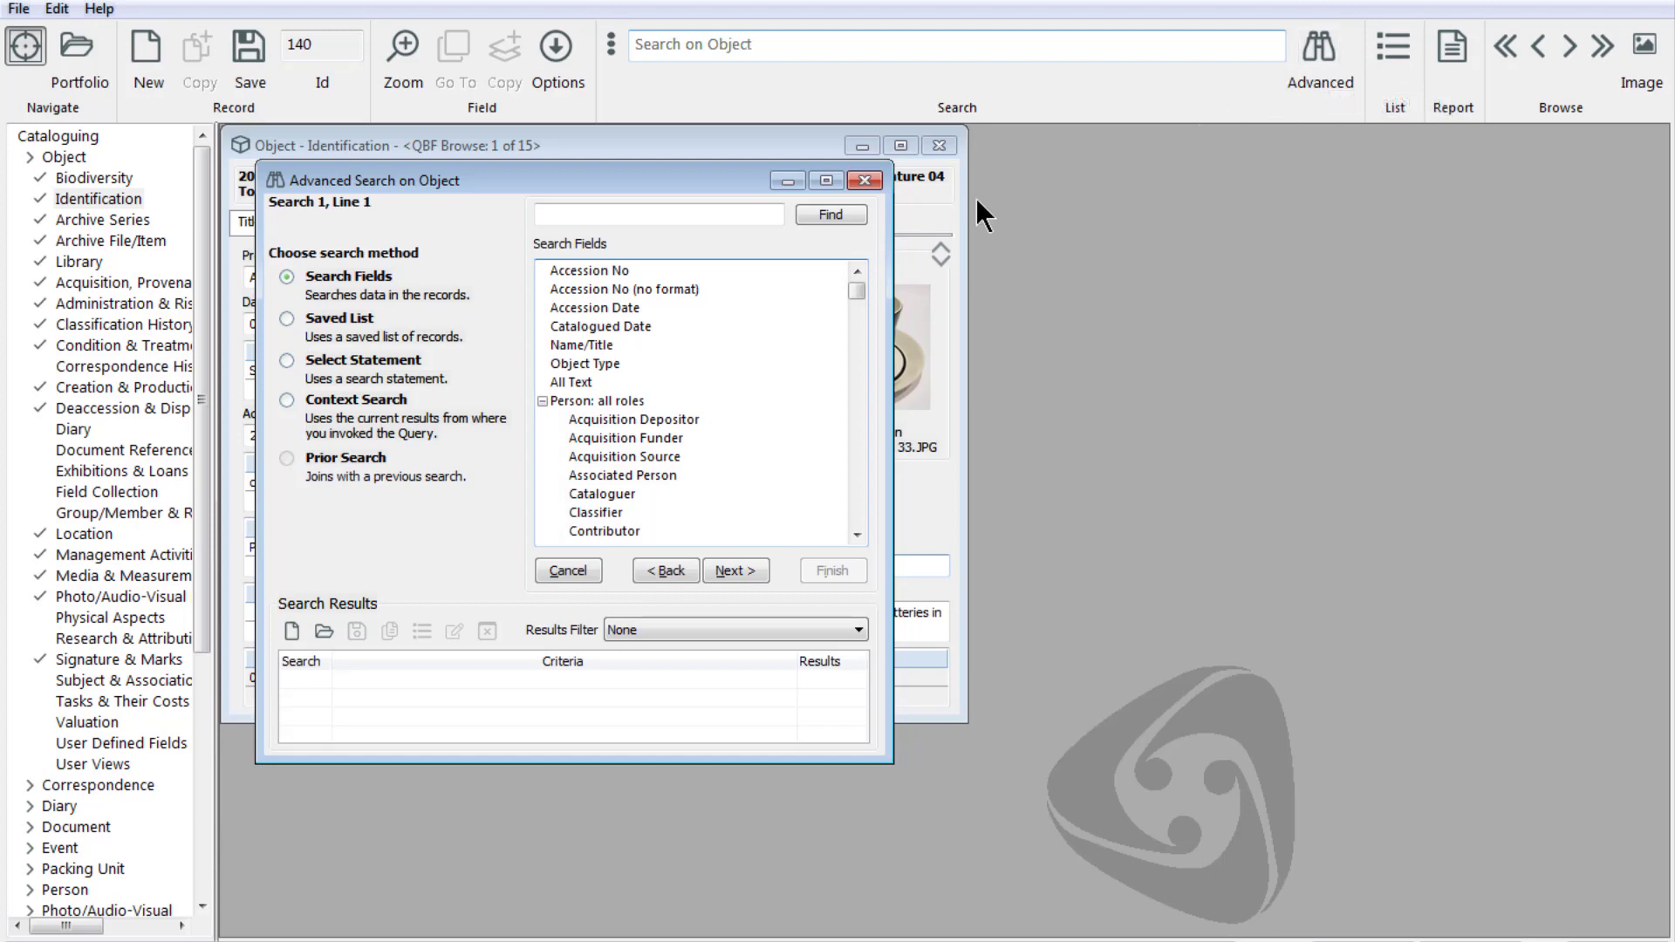
Set up a Context Search by Saved List with 'Artist List' as the list.
{"action": "left_click", "coordinate": [294, 400]}
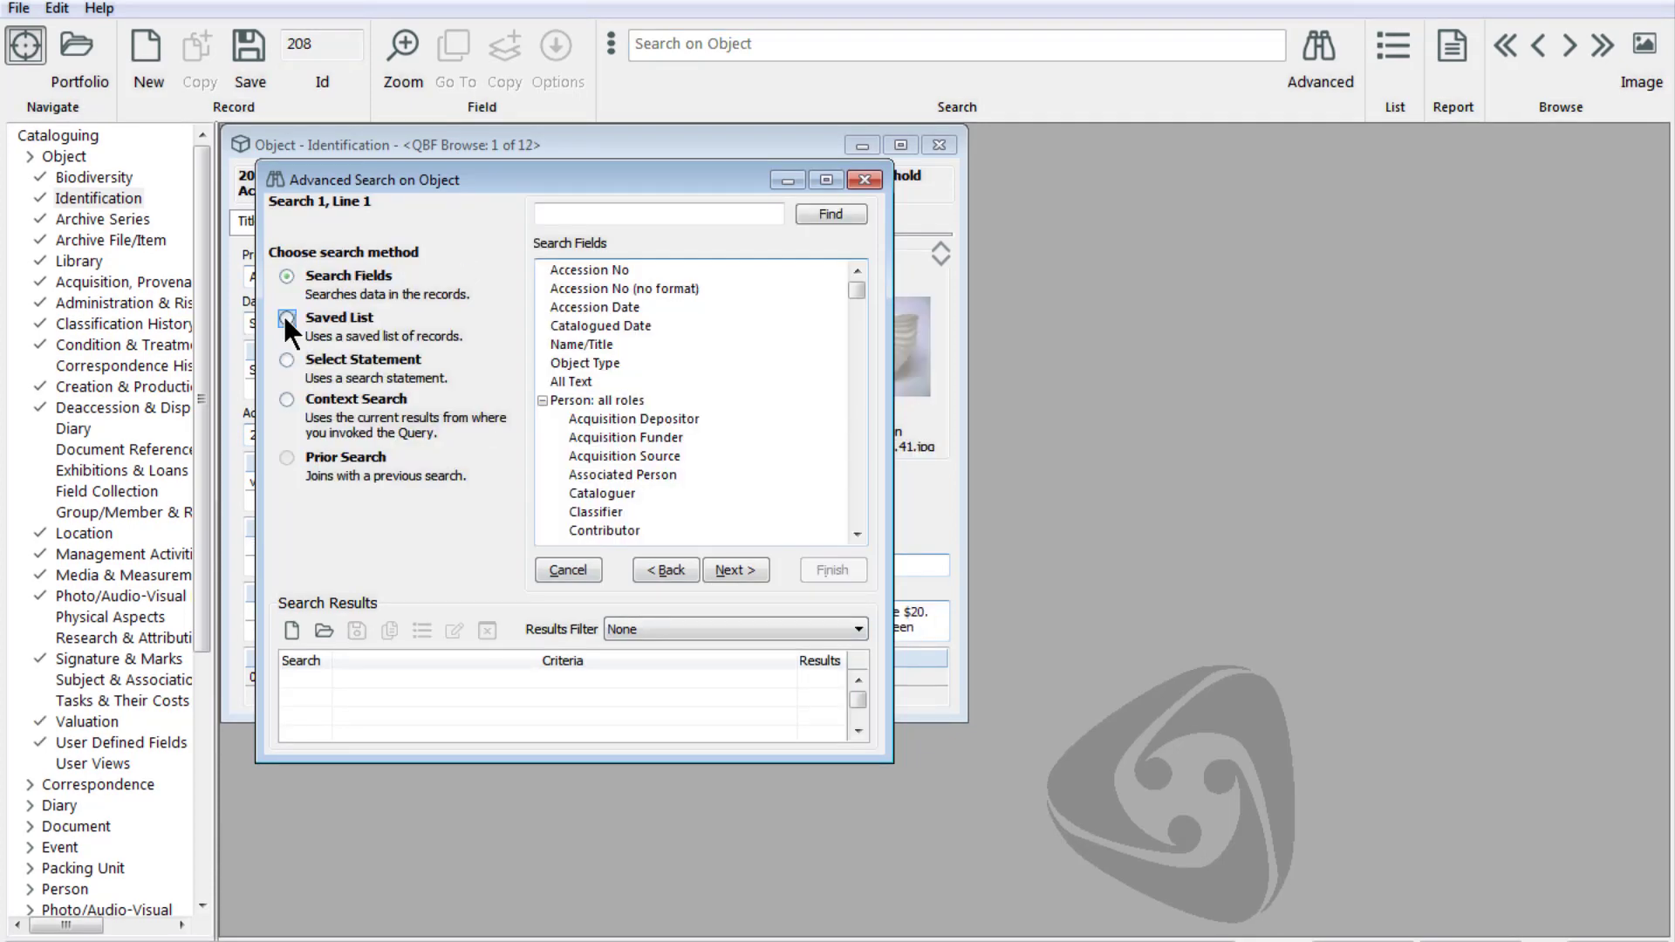
{"action": "left_click", "coordinate": [287, 320]}
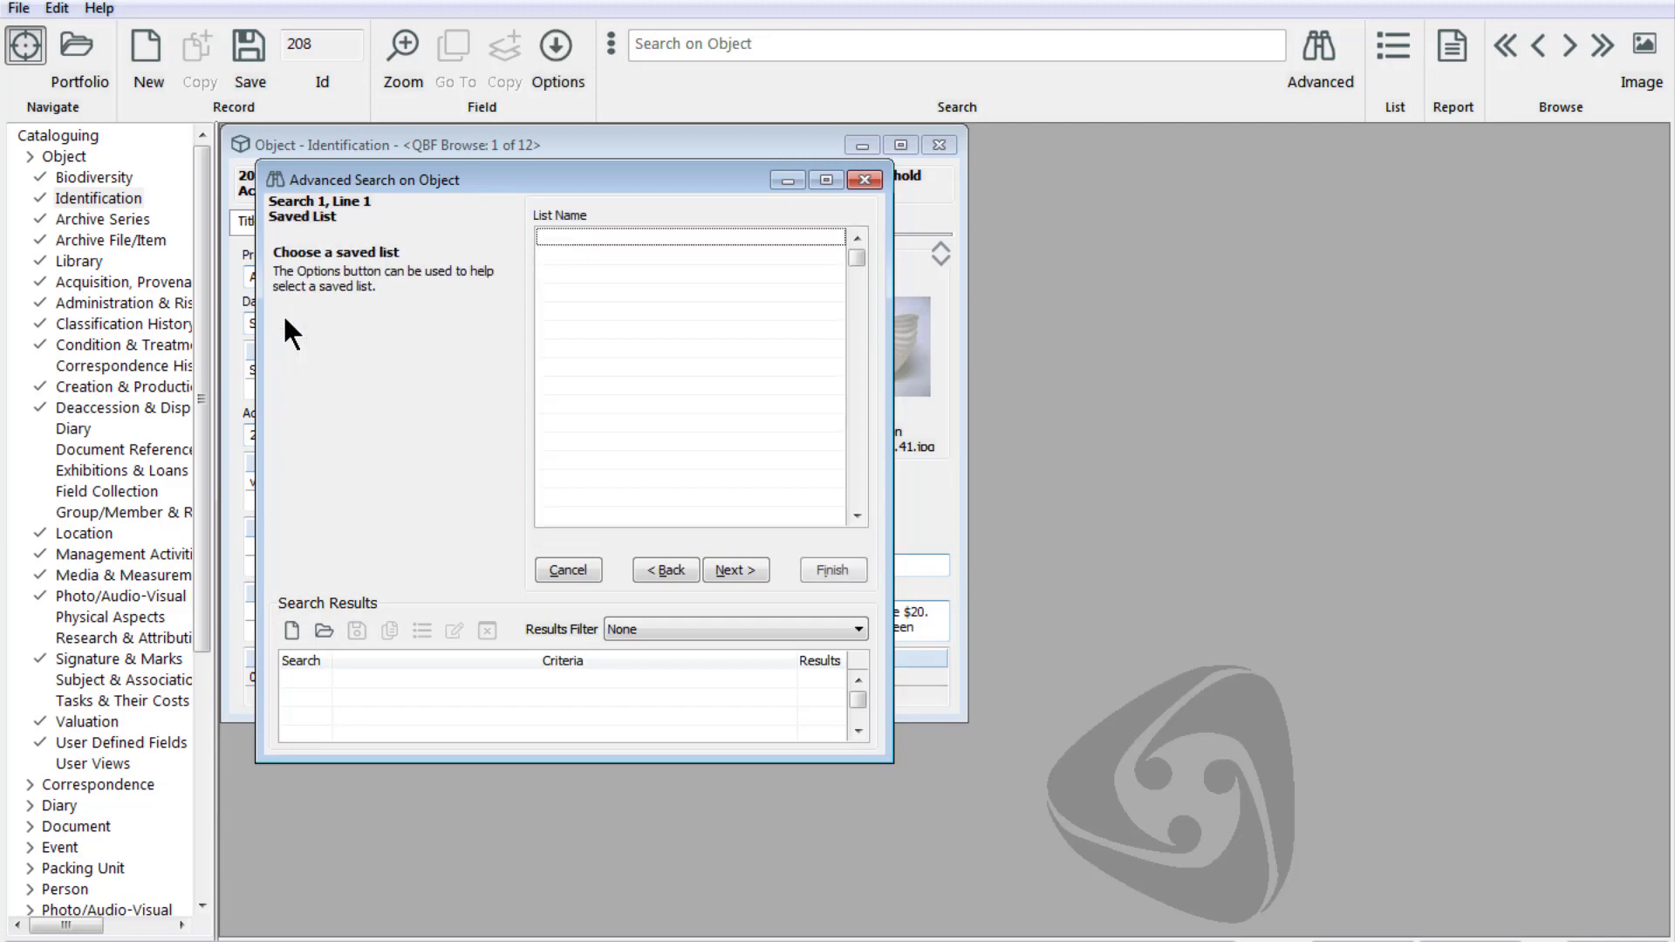
{"action": "left_click", "coordinate": [550, 46]}
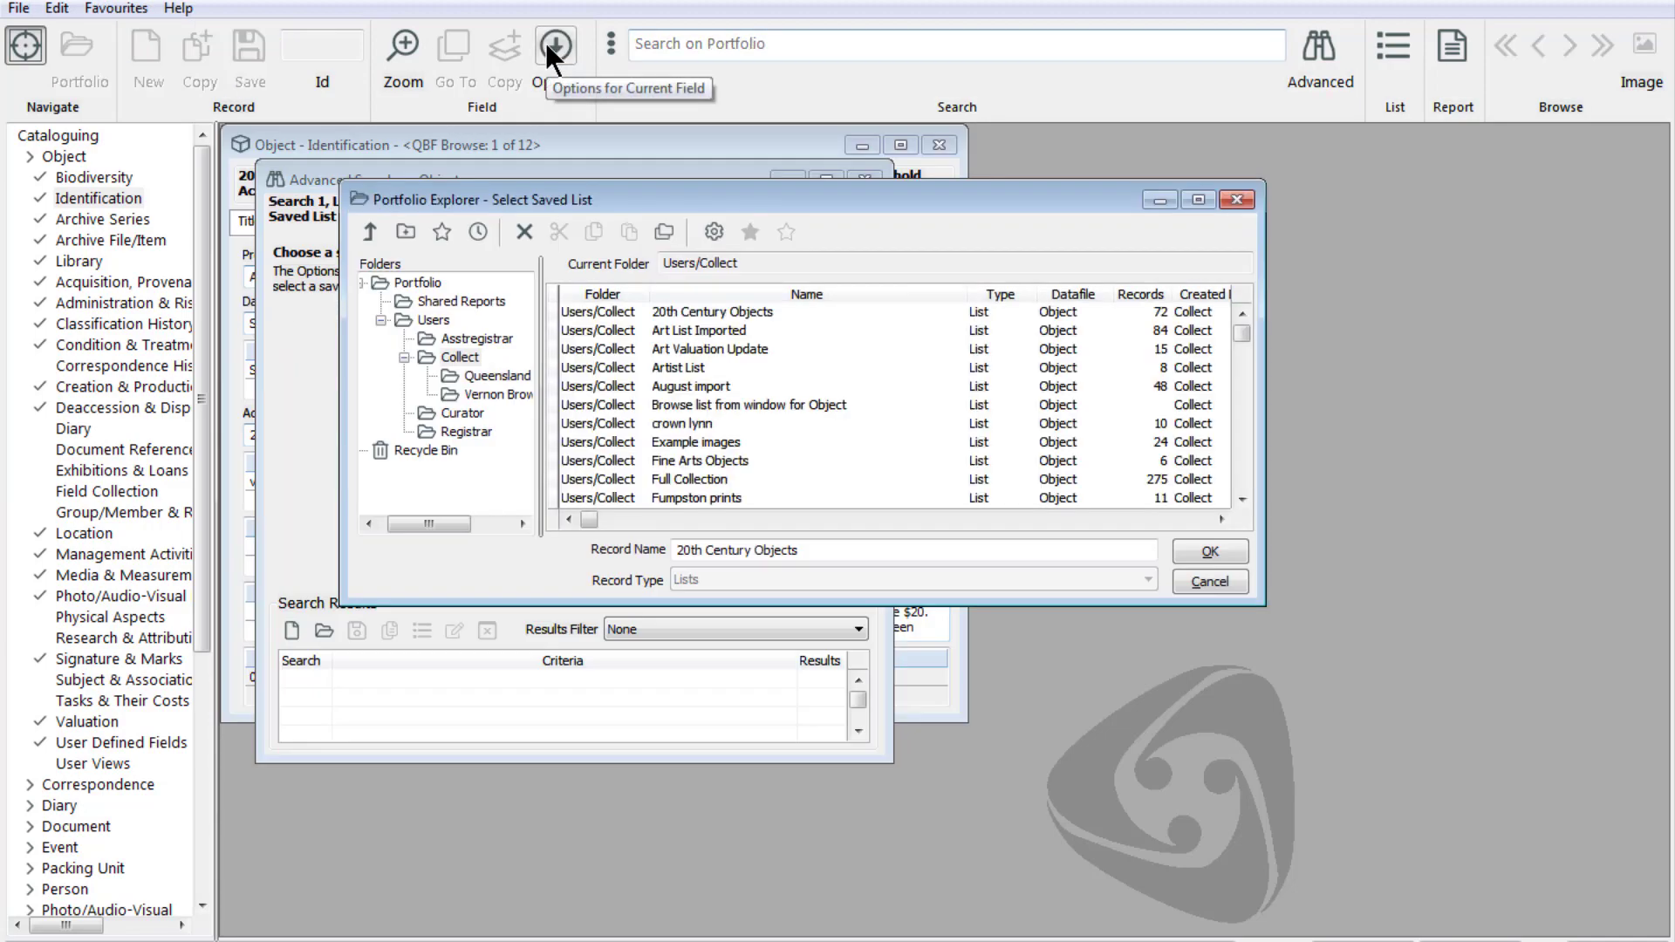
{"action": "left_click", "coordinate": [710, 366]}
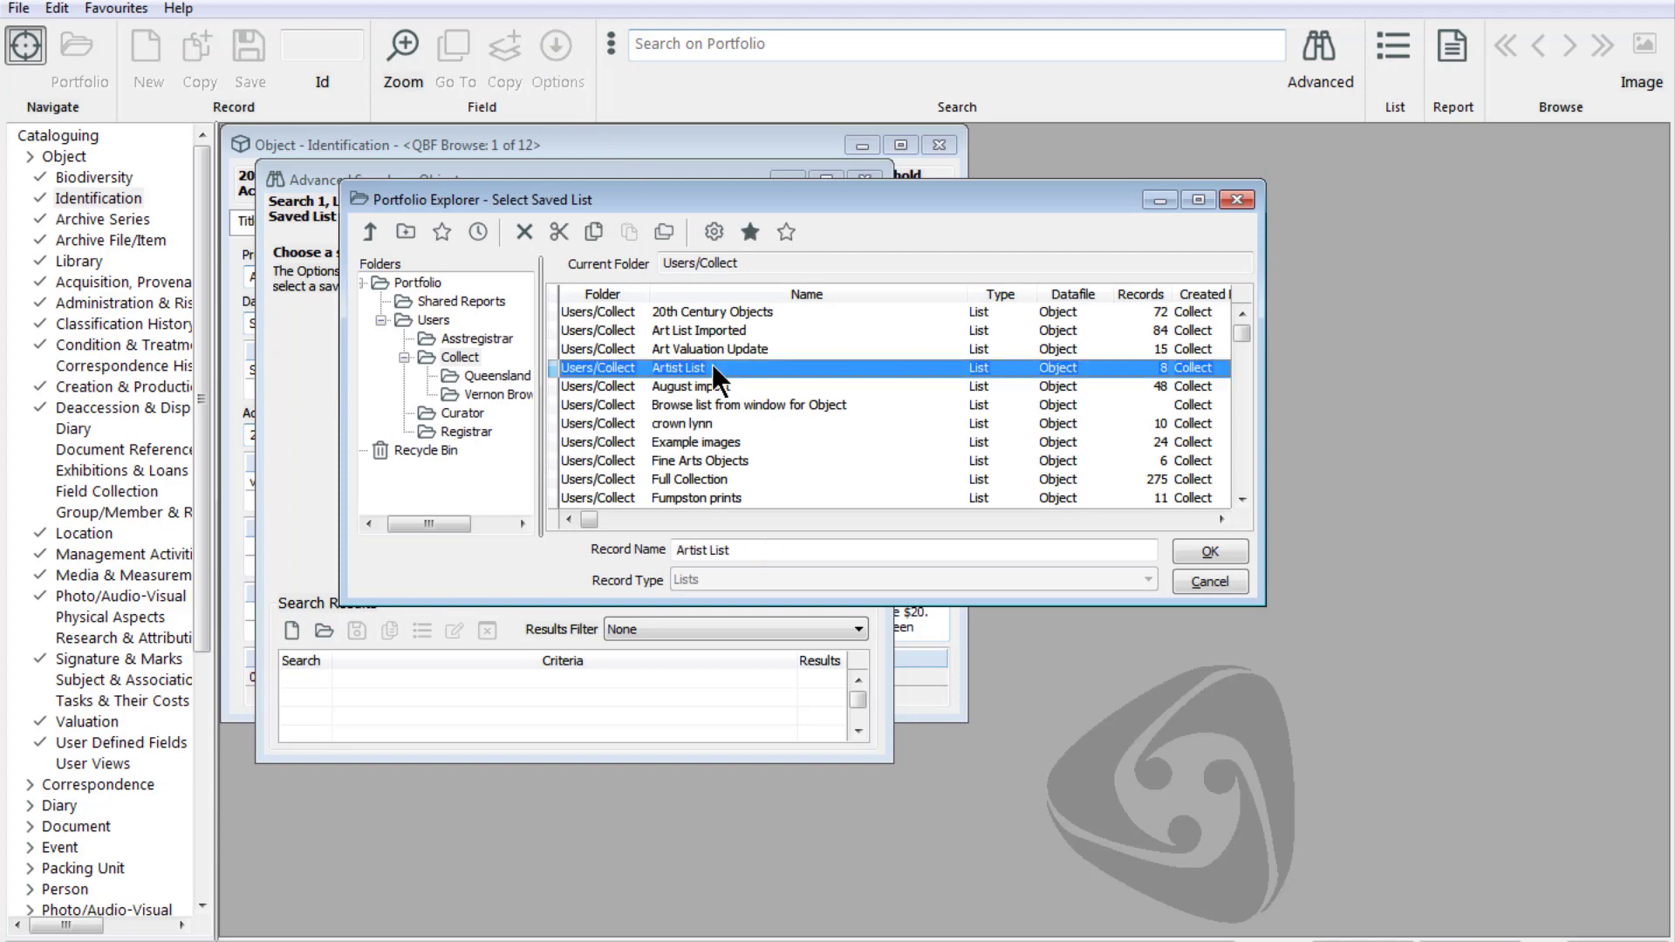
{"action": "left_click", "coordinate": [1202, 549]}
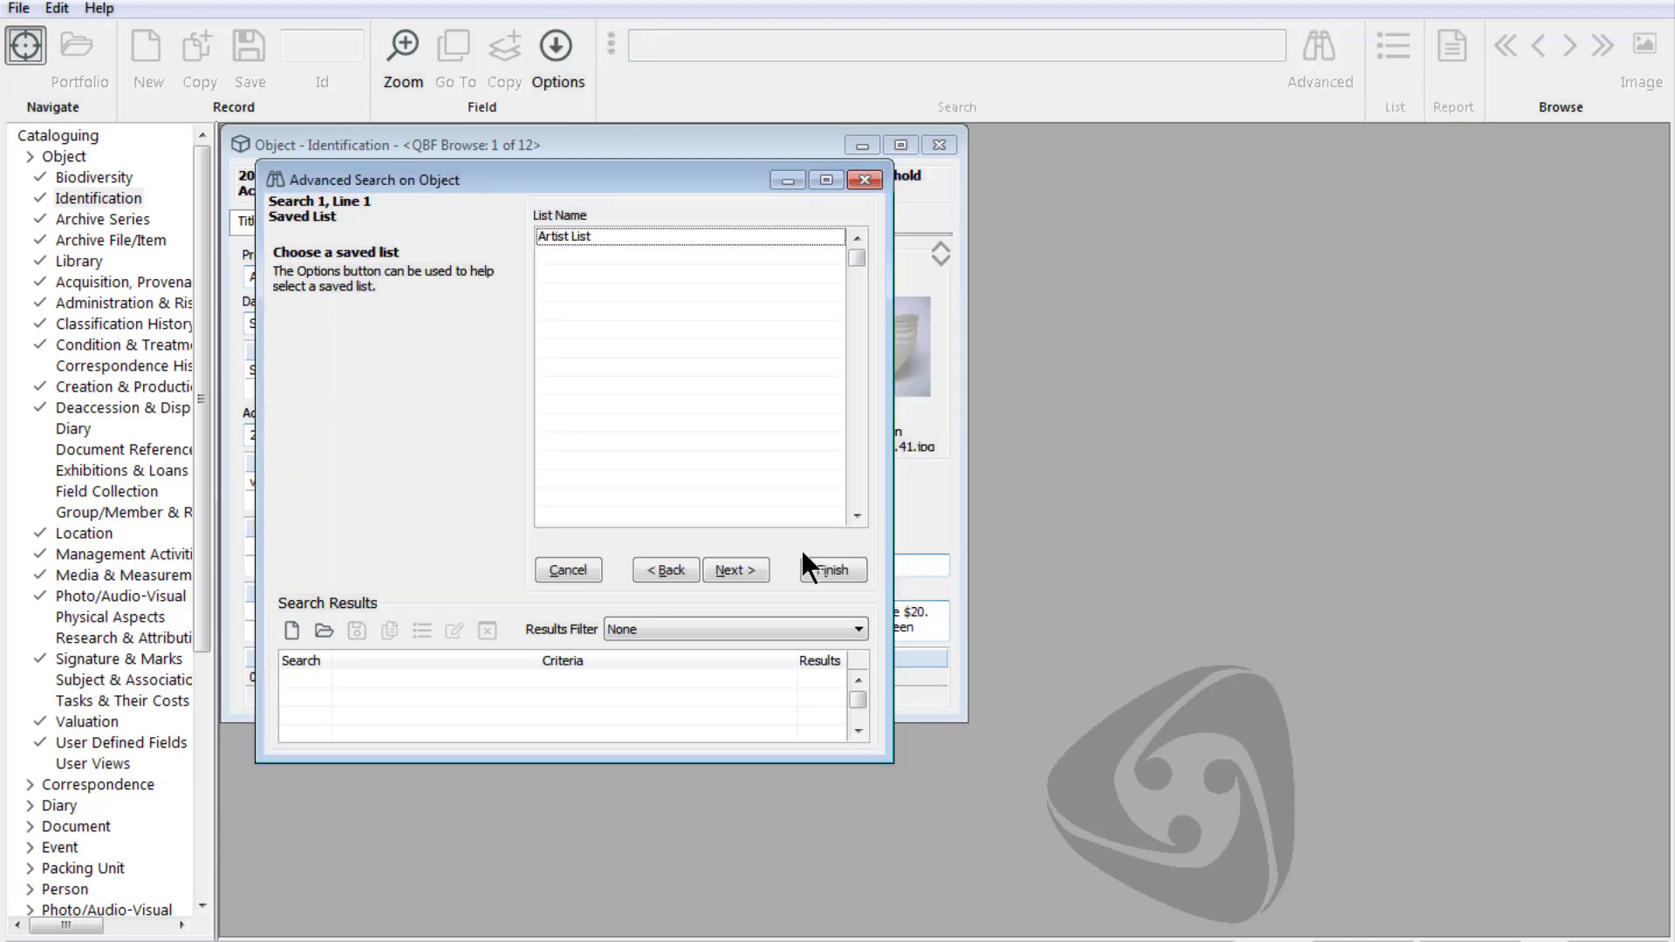
Run the 'Artist List' saved-list search, returning 8 results.
{"action": "left_click", "coordinate": [749, 565]}
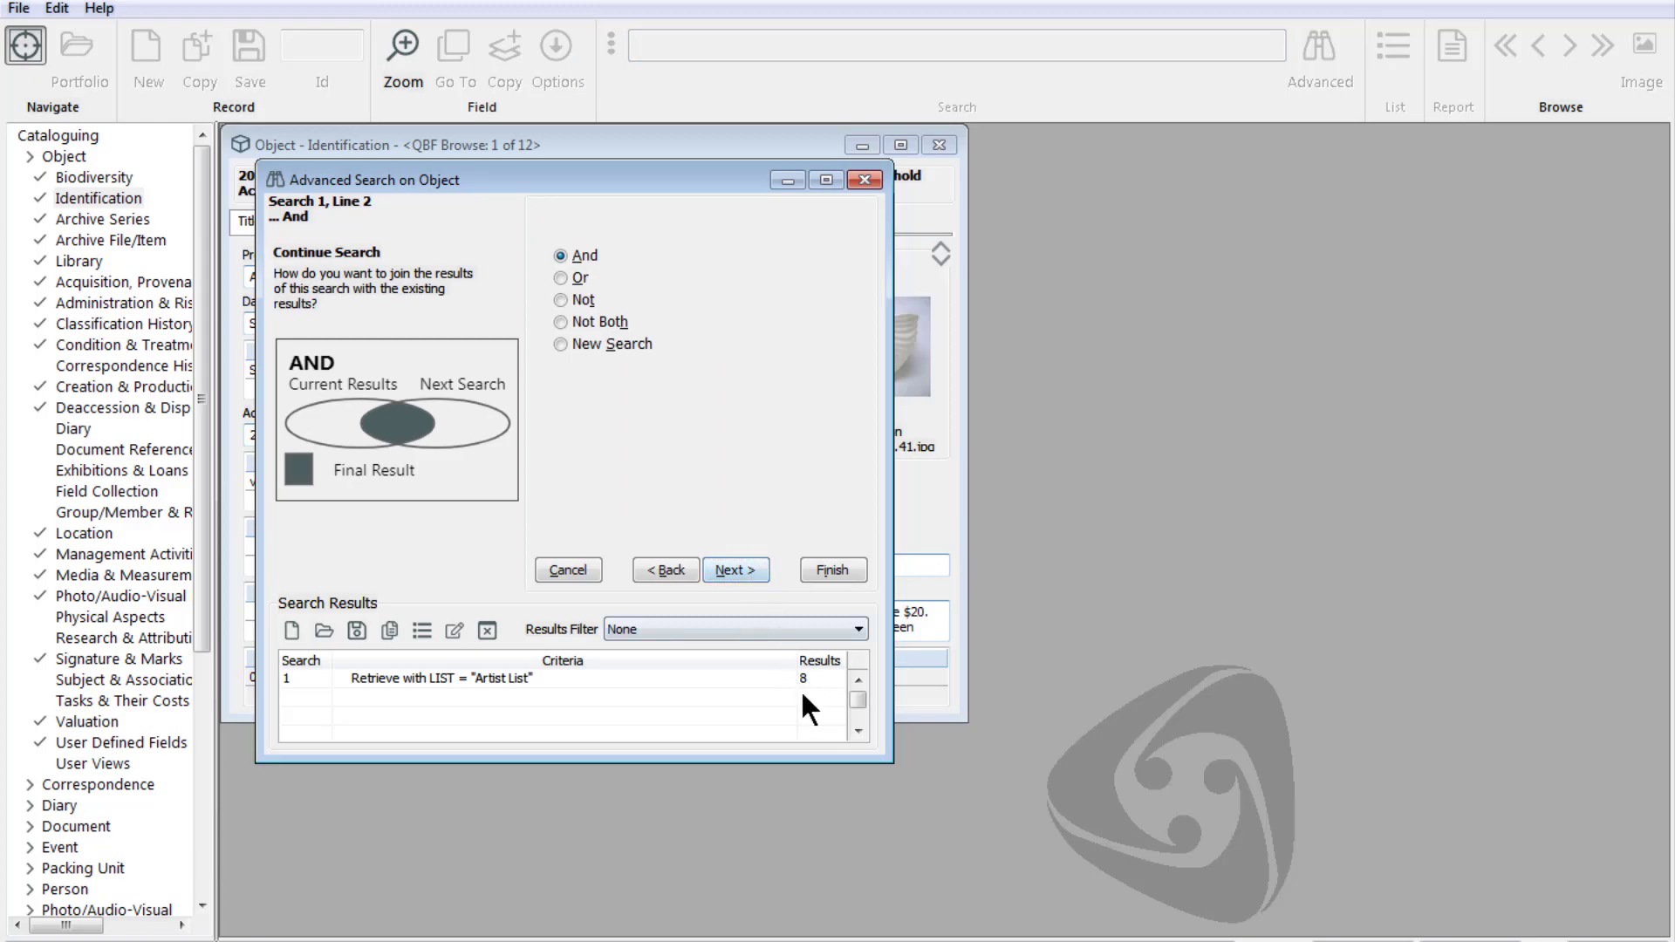